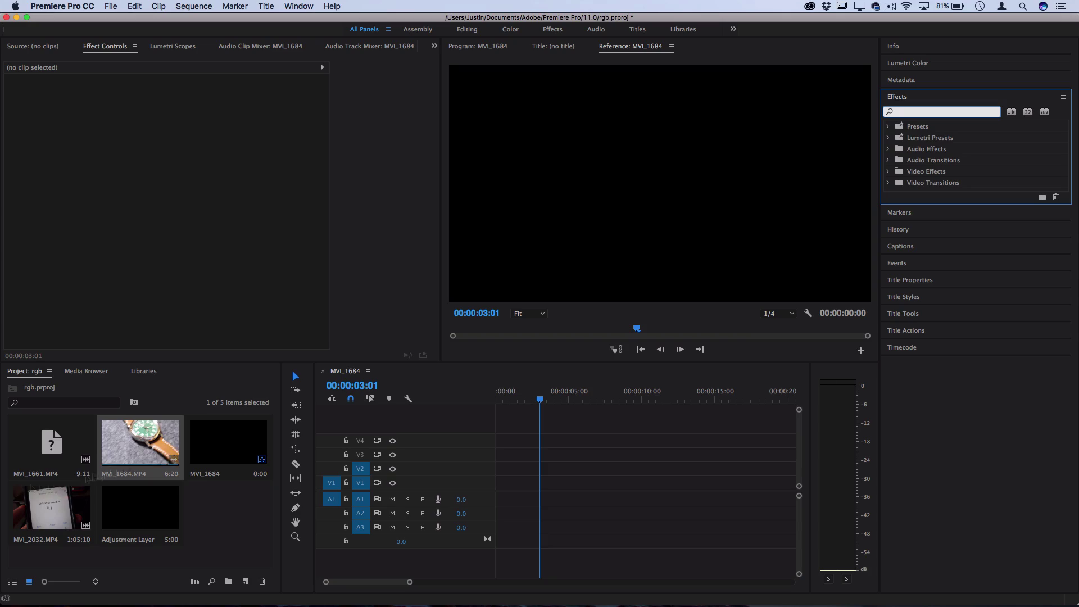
# - Add MVI_1684.MP4 to the timeline and apply the Tint effect to it
pyautogui.moveTo(157, 482); pyautogui.dragTo(482, 486)
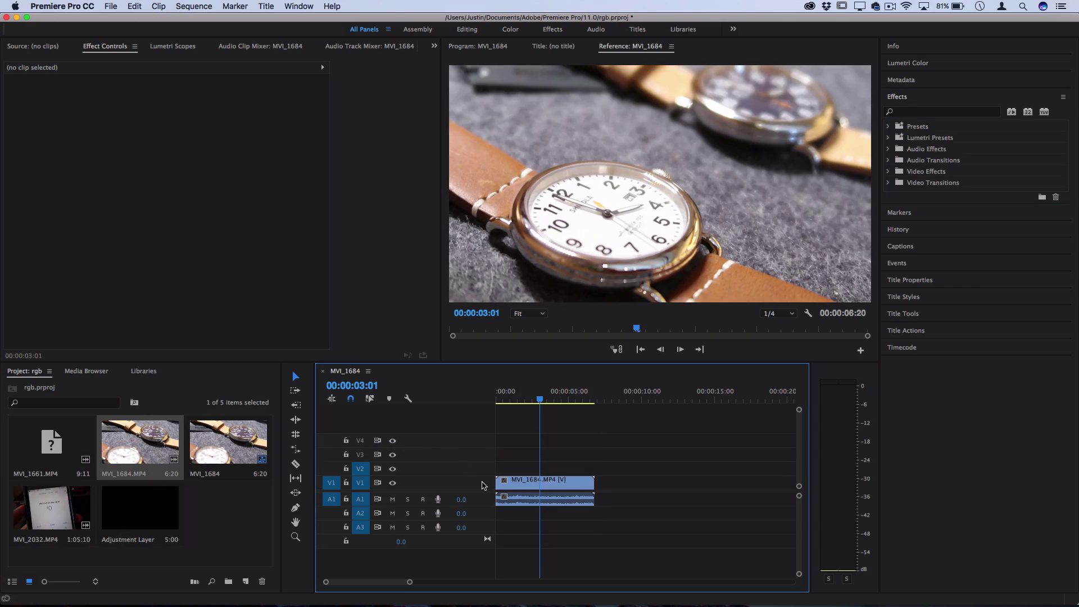
pyautogui.click(906, 112)
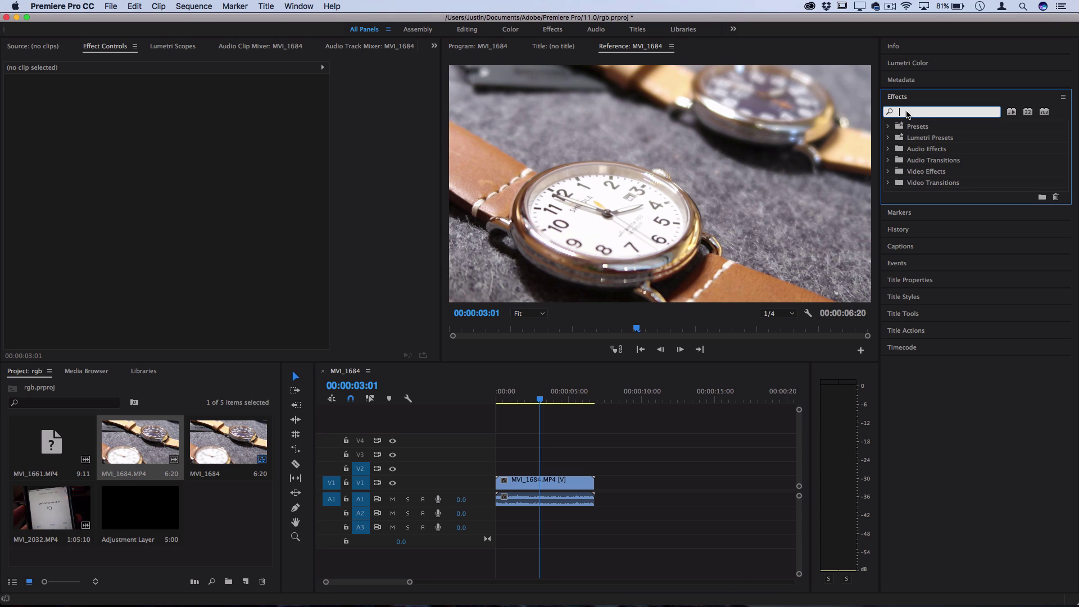
pyautogui.write('tint')
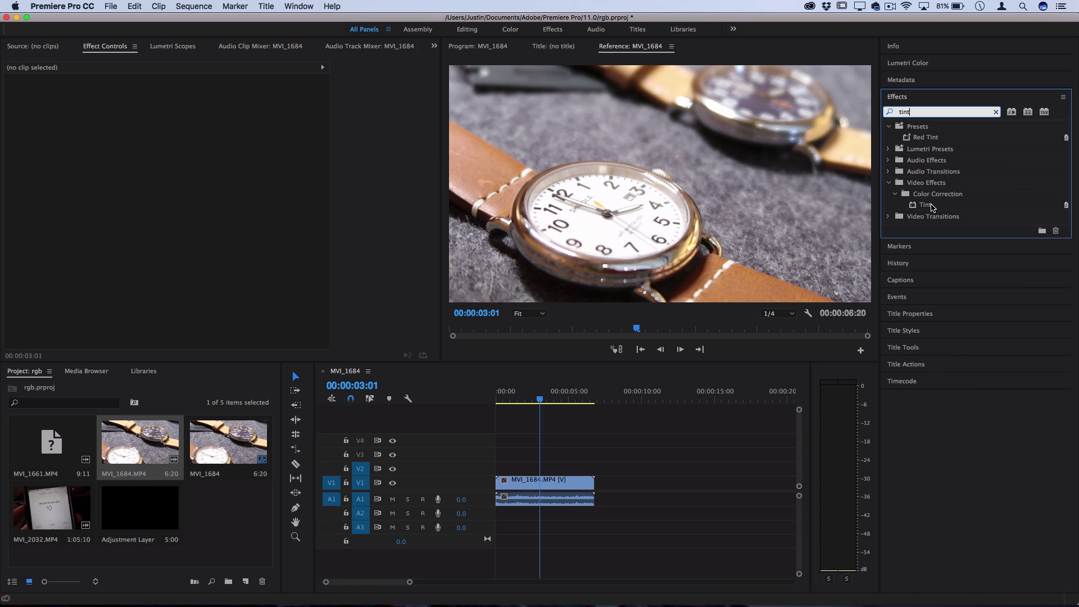
pyautogui.moveTo(934, 205); pyautogui.dragTo(556, 483)
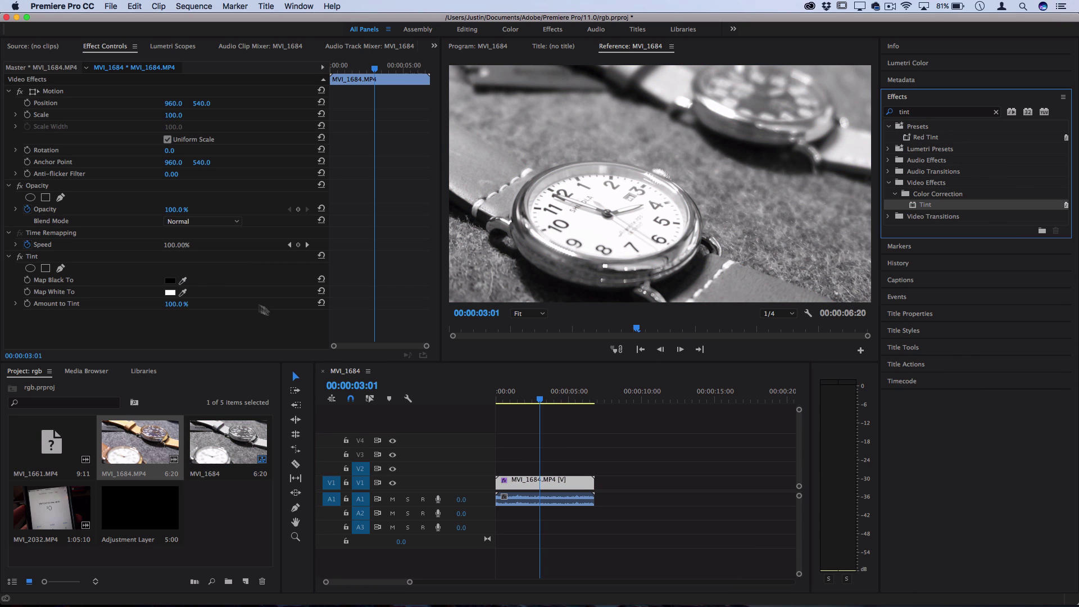
# - Set the Tint effect's Map White To colour to pure red
pyautogui.click(170, 293)
pyautogui.click(551, 148)
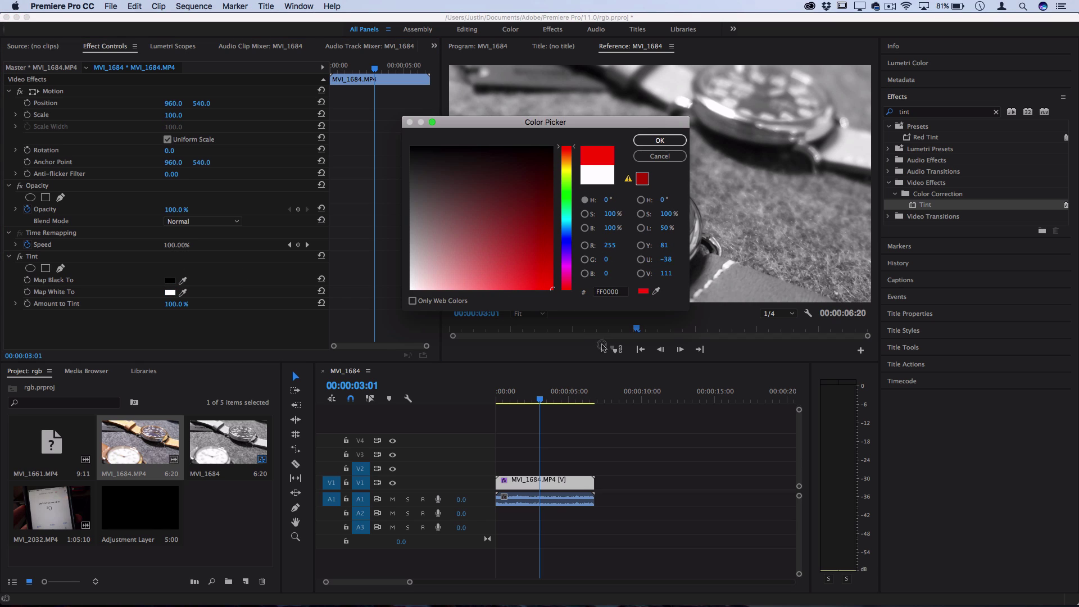
pyautogui.click(648, 144)
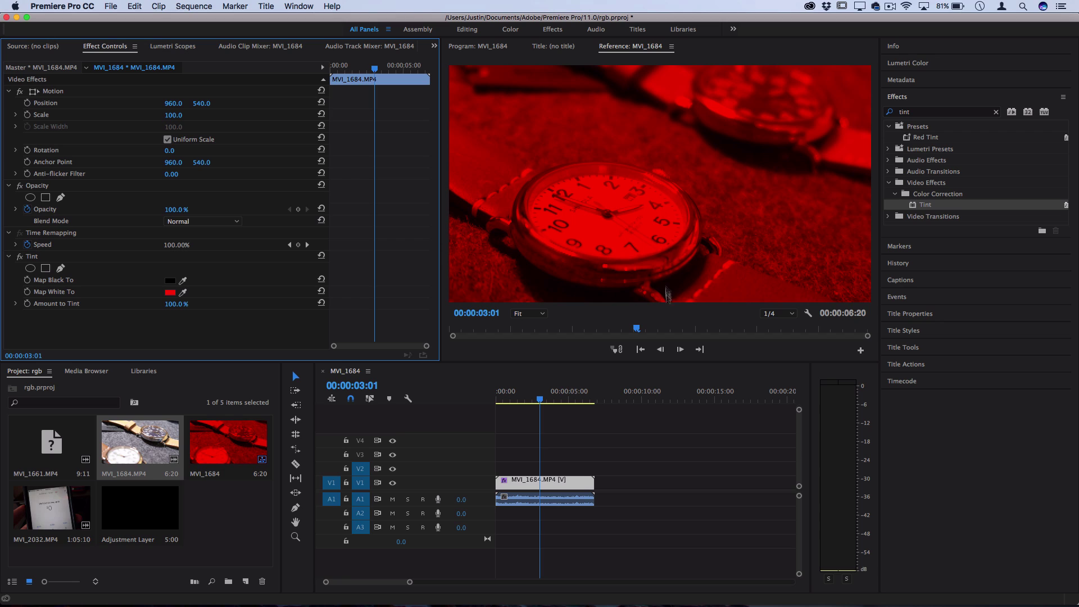
pyautogui.click(62, 501)
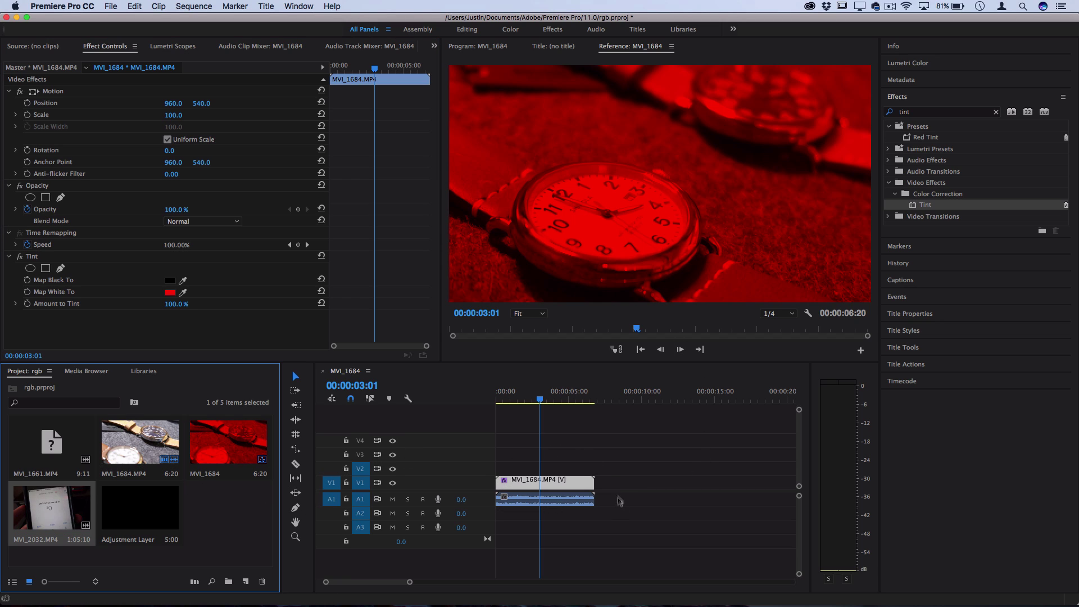
# - Place MVI_2032.MP4 right after MVI_1684 with no gap, then park the playhead at 00:00:02:22
pyautogui.click(618, 482)
pyautogui.click(61, 512)
pyautogui.moveTo(62, 513); pyautogui.dragTo(613, 482)
pyautogui.click(628, 400)
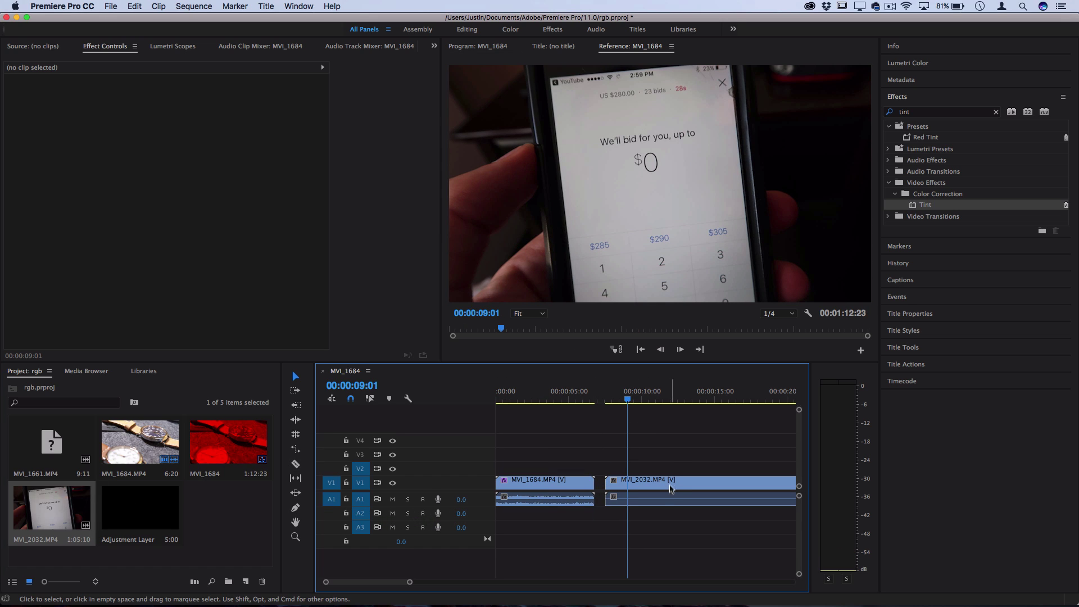
pyautogui.click(671, 482)
pyautogui.moveTo(649, 487); pyautogui.dragTo(638, 487)
pyautogui.click(574, 400)
pyautogui.click(556, 399)
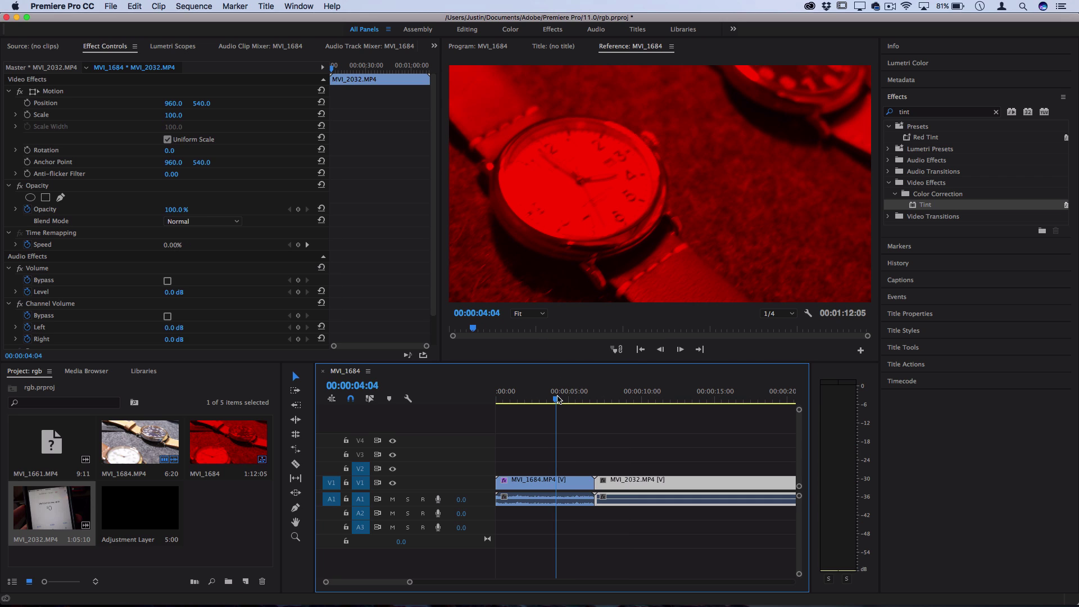
pyautogui.moveTo(558, 400); pyautogui.dragTo(537, 400)
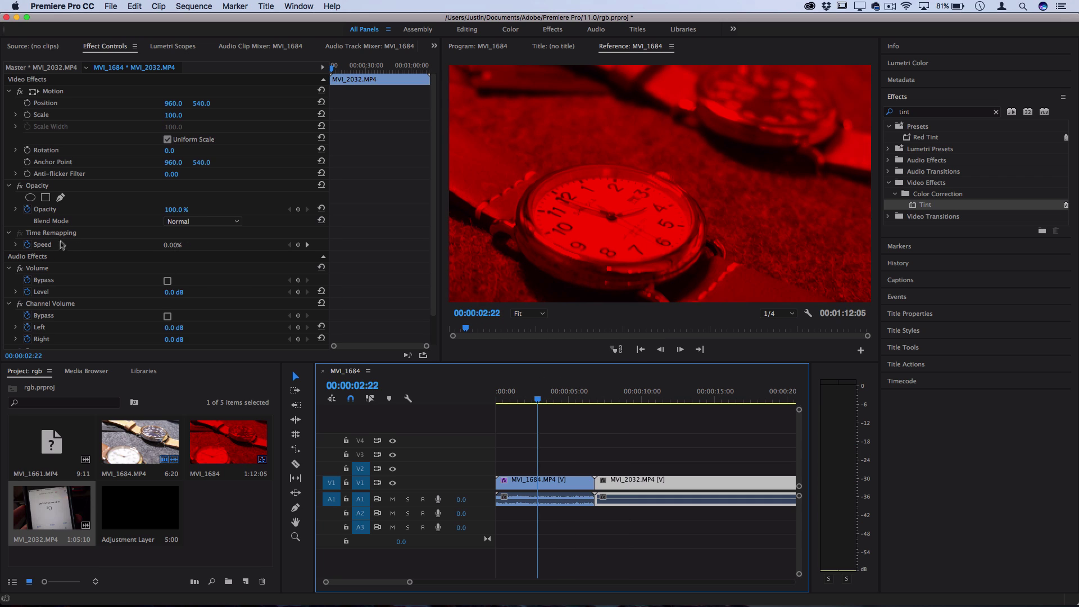
# - Select MVI_1684 and leave only its Tint effect selected and expanded in Effect Controls
pyautogui.click(551, 484)
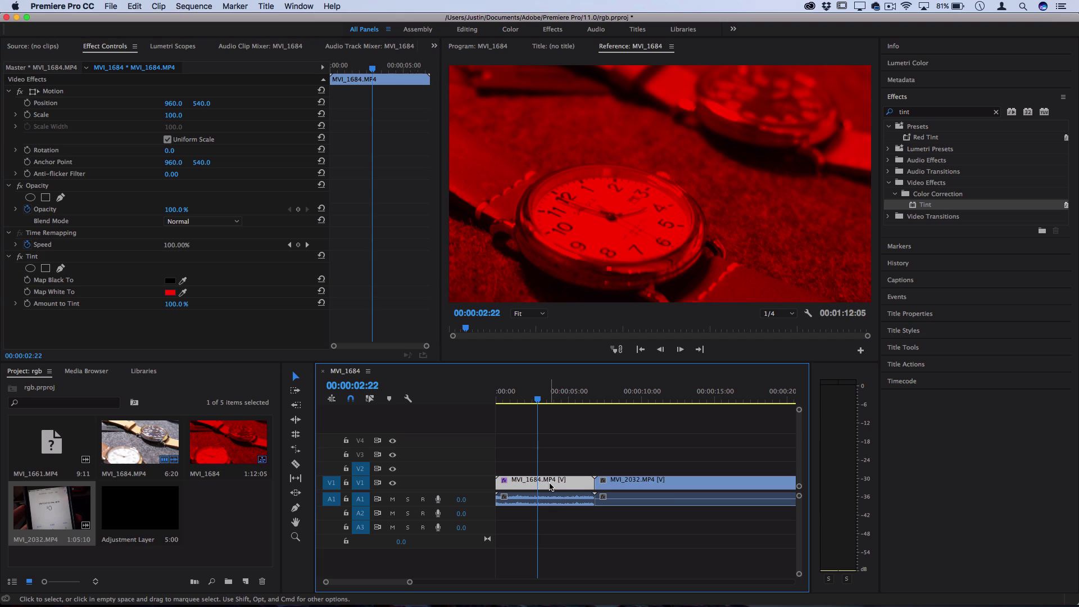
pyautogui.click(33, 261)
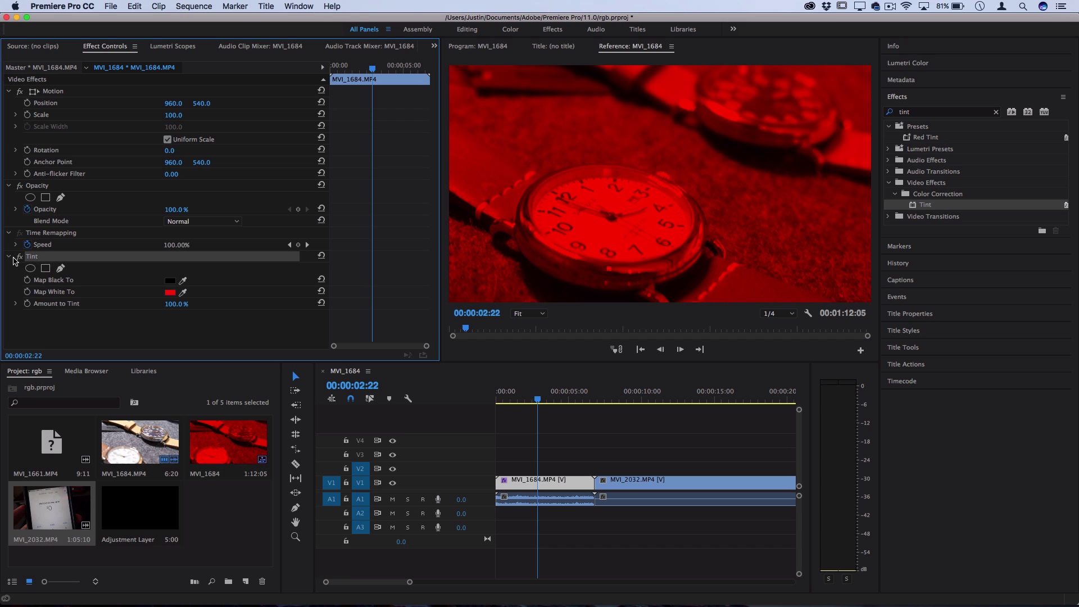
pyautogui.click(10, 258)
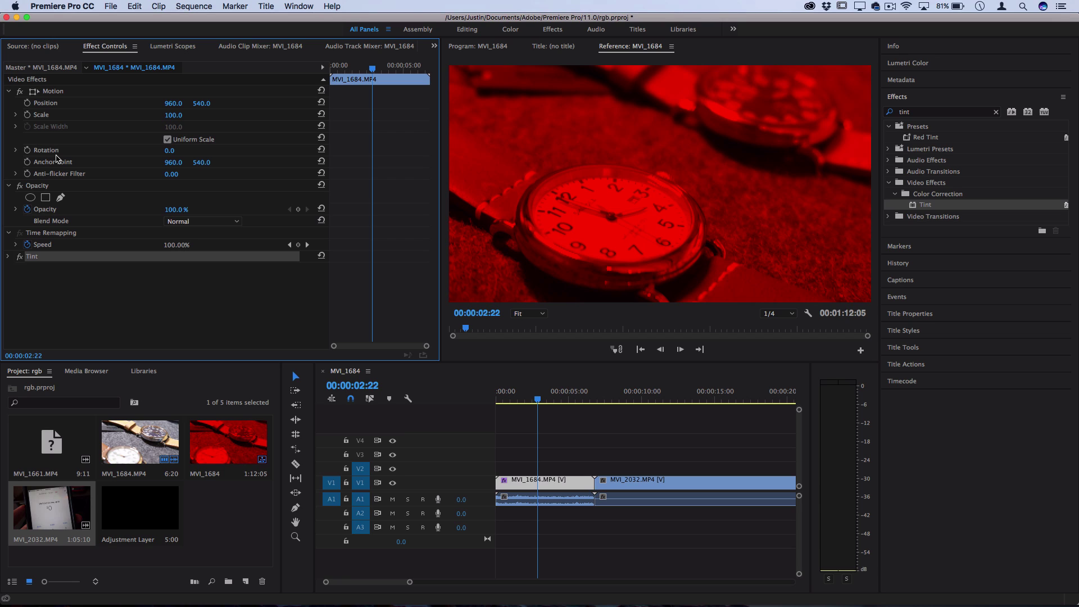
pyautogui.press('super')
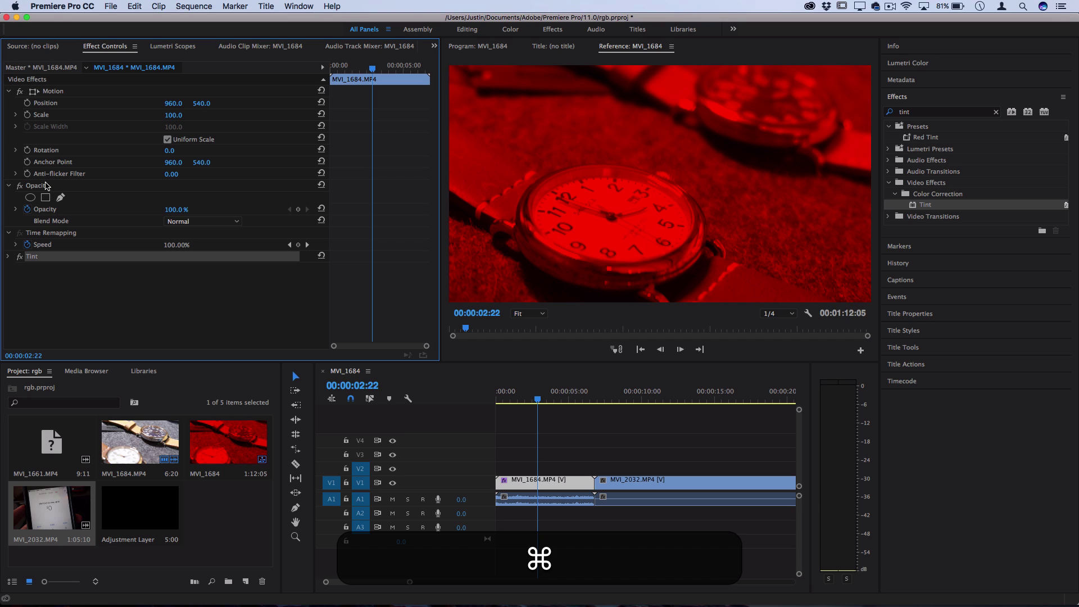
pyautogui.keyDown('super'); pyautogui.click(42, 187); pyautogui.keyUp('super')
pyautogui.keyDown('super'); pyautogui.click(57, 91); pyautogui.keyUp('super')
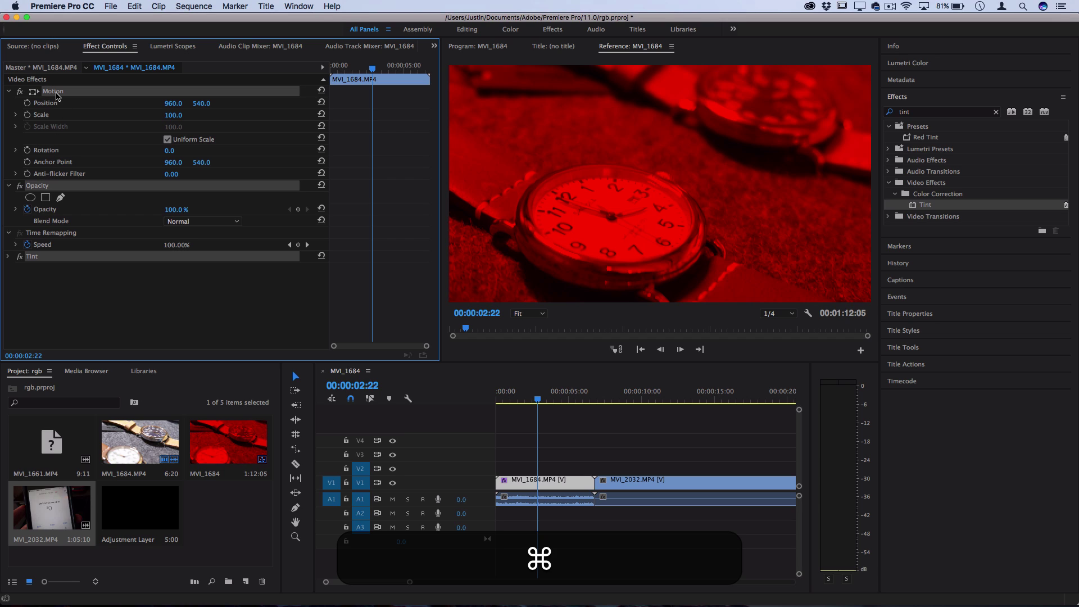
pyautogui.rightClick(41, 82)
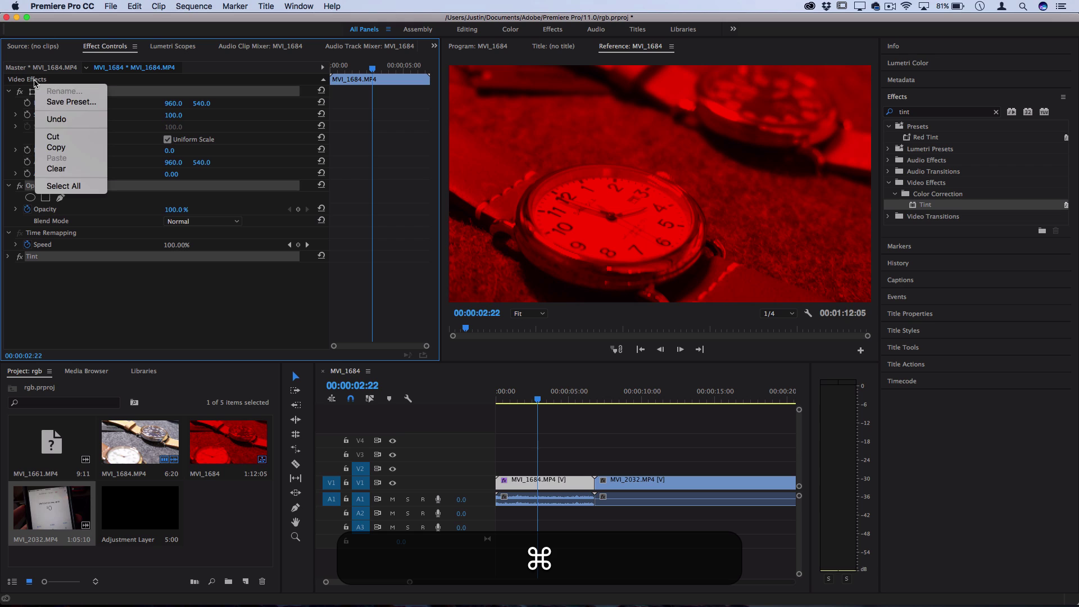
pyautogui.click(68, 191)
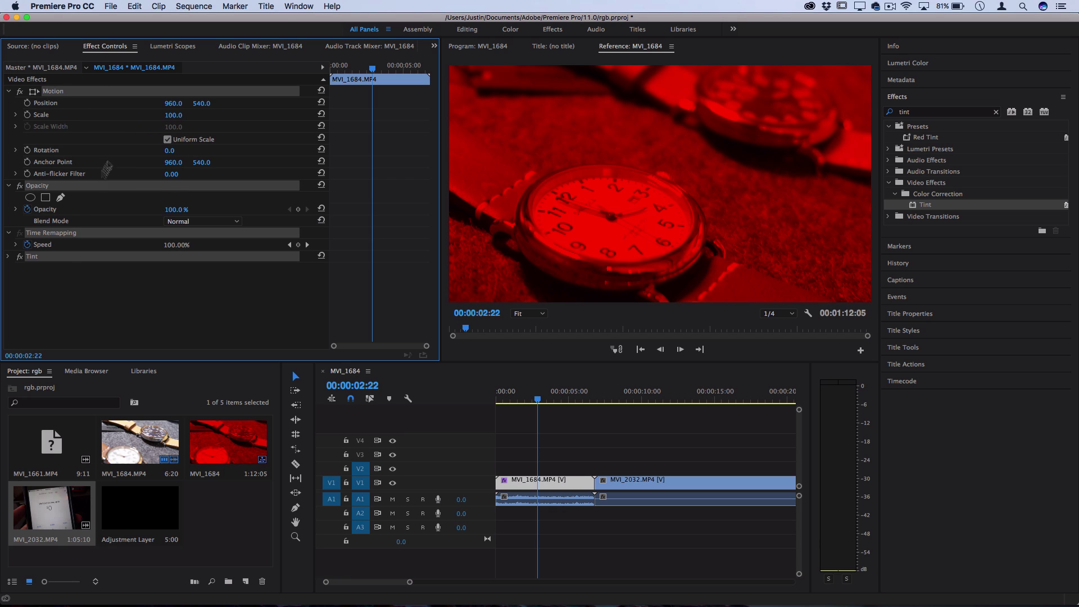
pyautogui.click(45, 277)
pyautogui.click(34, 257)
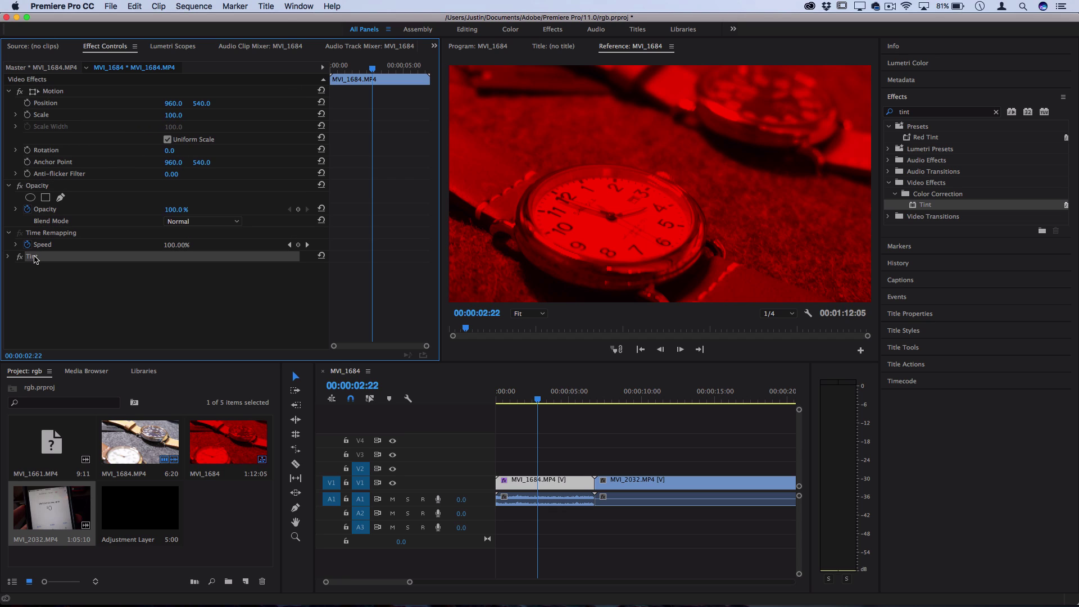
pyautogui.click(9, 260)
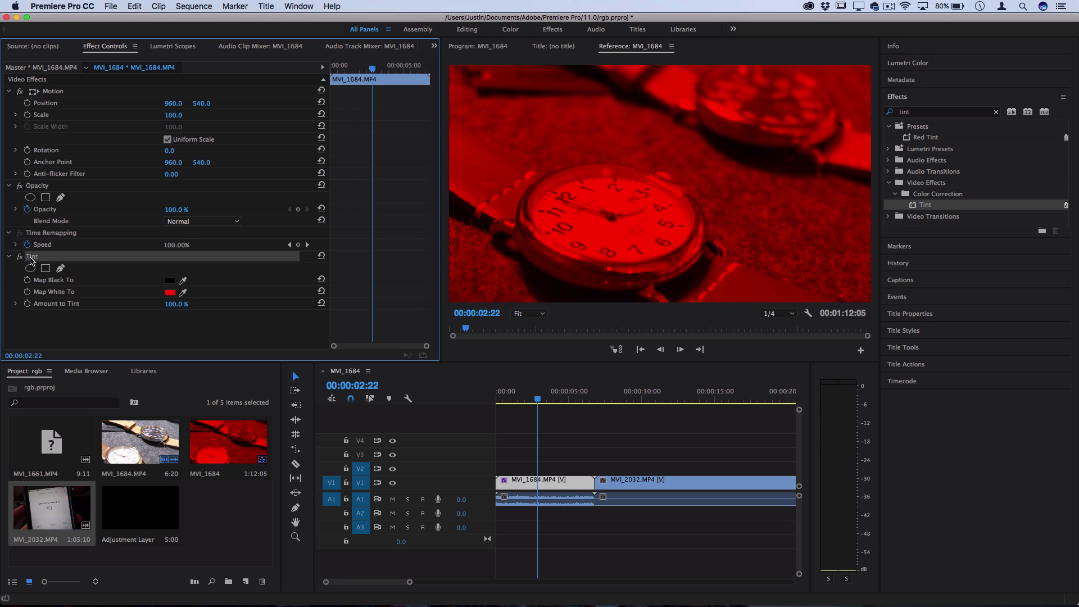
# - Save Tint as preset 'Red Lens', described 'Creates a Red Lens Color using the Tint Effect'
pyautogui.rightClick(29, 259)
pyautogui.click(59, 283)
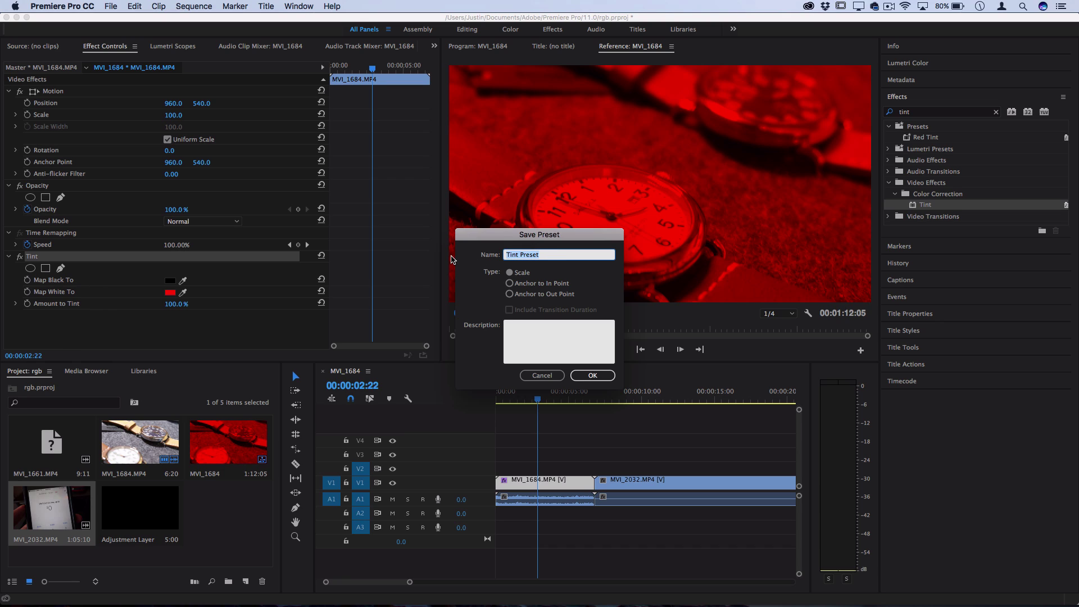
pyautogui.write('Red Lens')
pyautogui.click(547, 332)
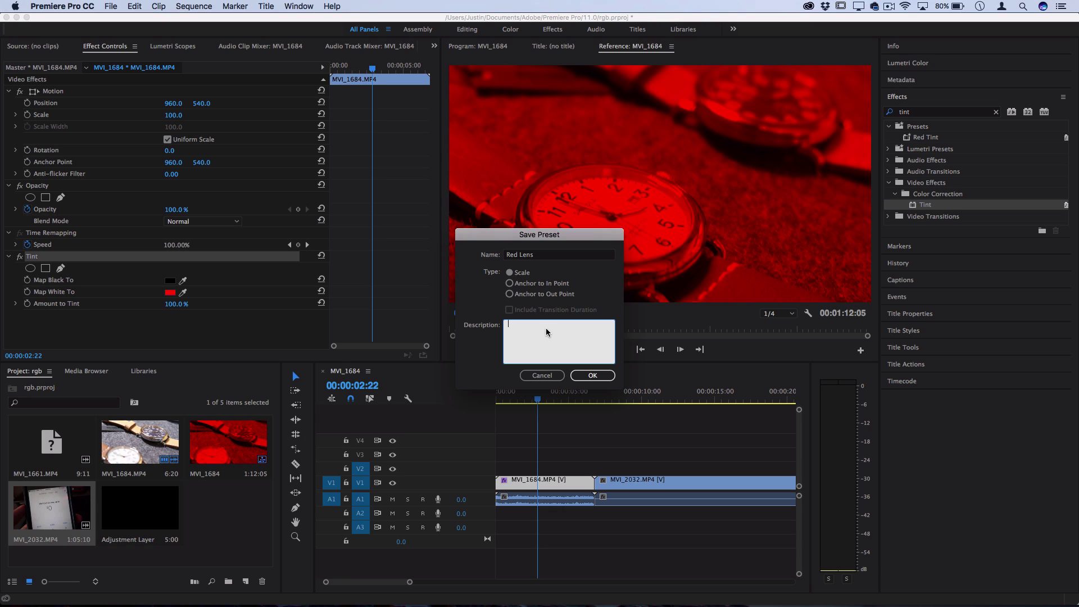
pyautogui.write('Creates a Red Lens Color using the Tint Effect')
pyautogui.click(594, 376)
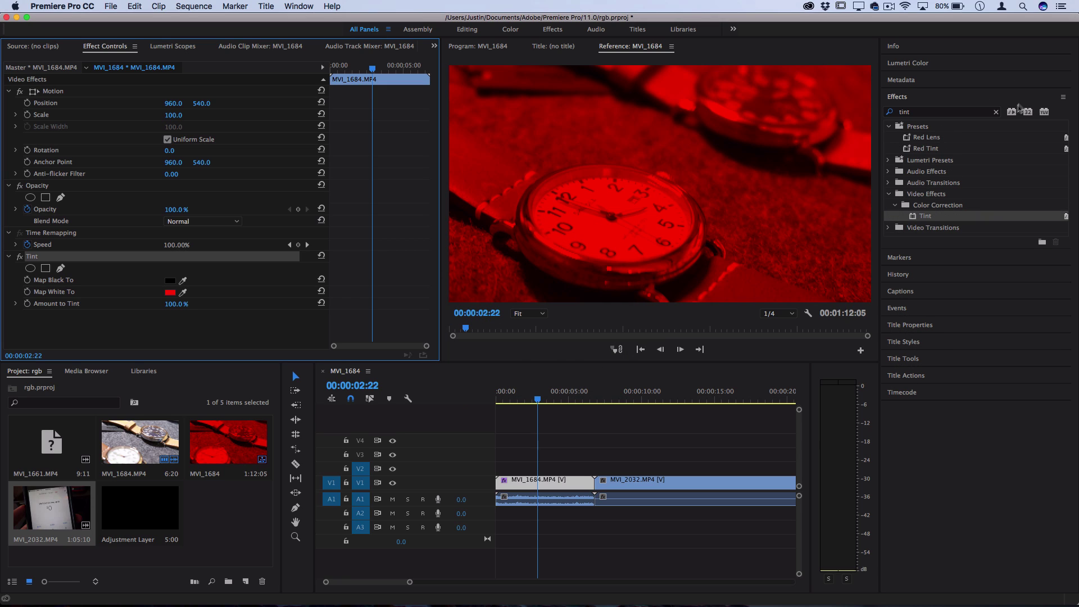
# - Clear the search and drag the Red Lens preset onto MVI_2032, then check its Tint effect
pyautogui.click(996, 113)
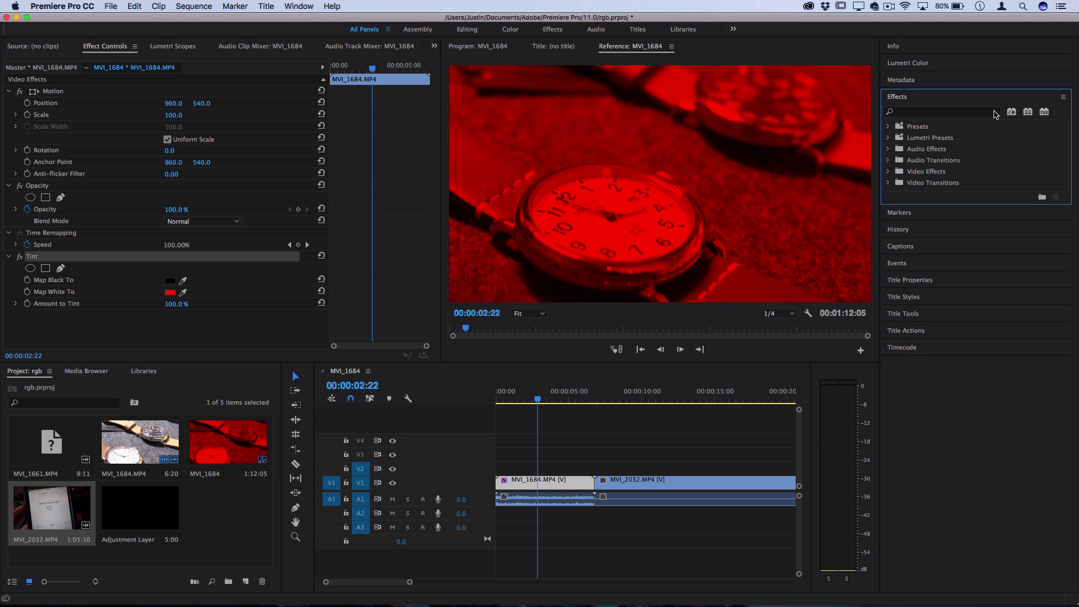
pyautogui.click(888, 127)
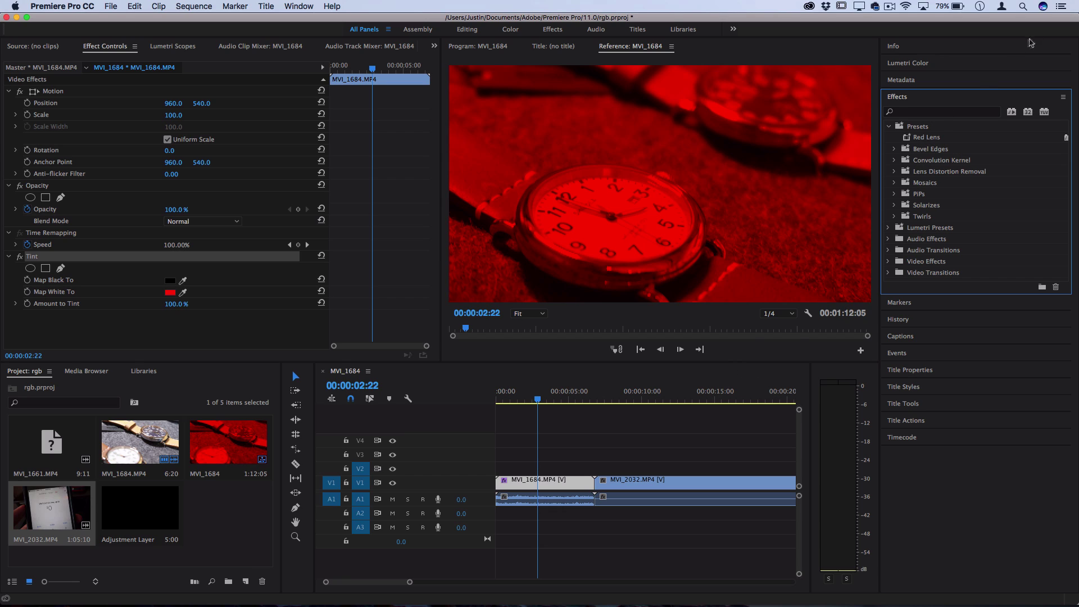
pyautogui.moveTo(946, 141); pyautogui.dragTo(630, 480)
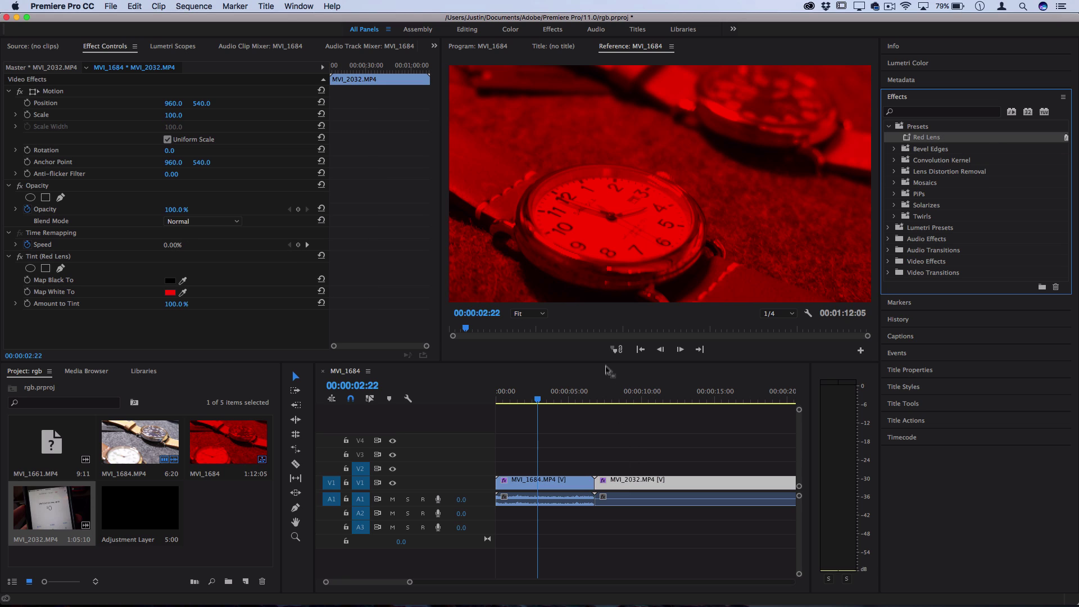
pyautogui.click(612, 400)
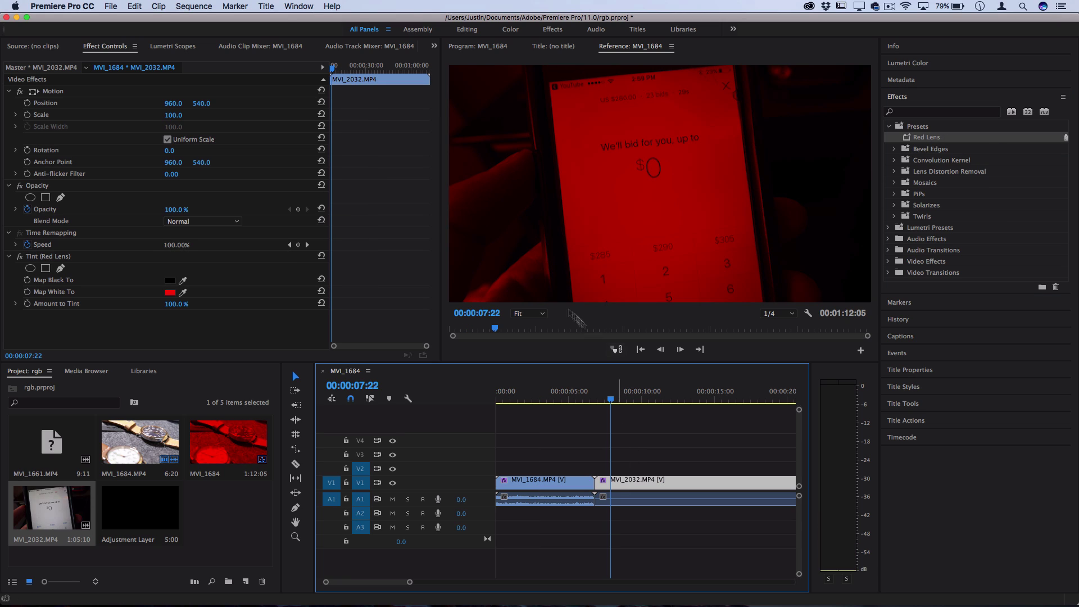
pyautogui.click(48, 257)
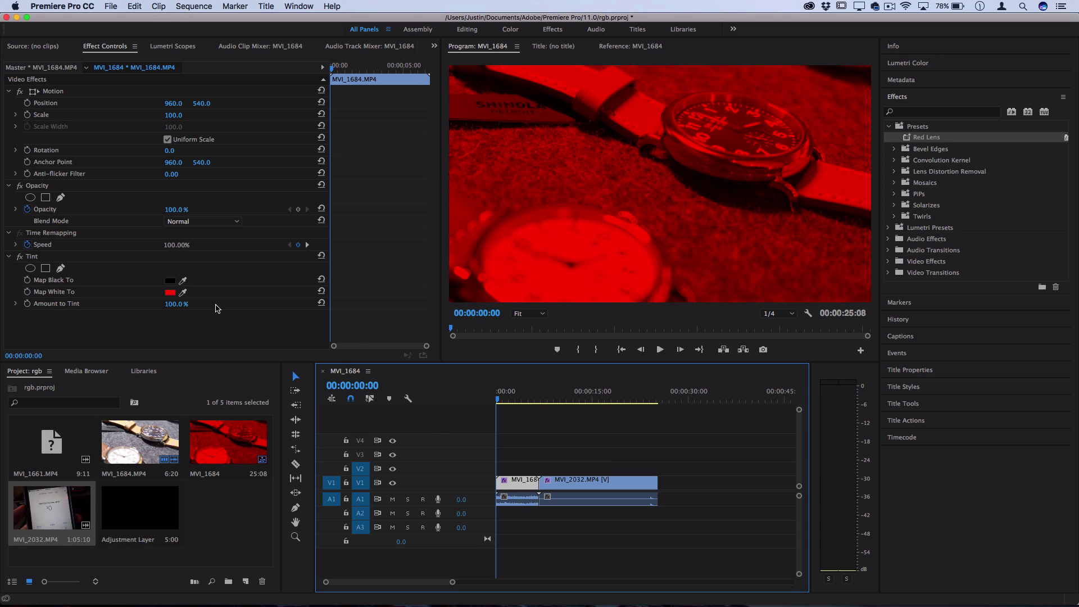
# - Keyframe Amount to Tint at 0% at the clip start and 100% at 00:00:03:10
pyautogui.click(27, 304)
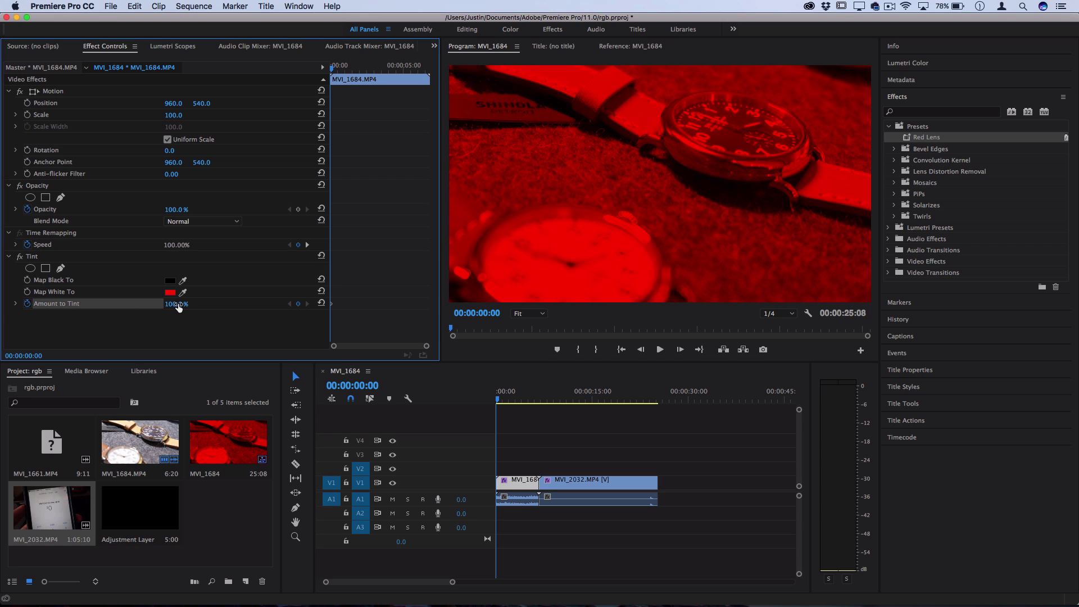
pyautogui.moveTo(171, 304); pyautogui.dragTo(180, 305)
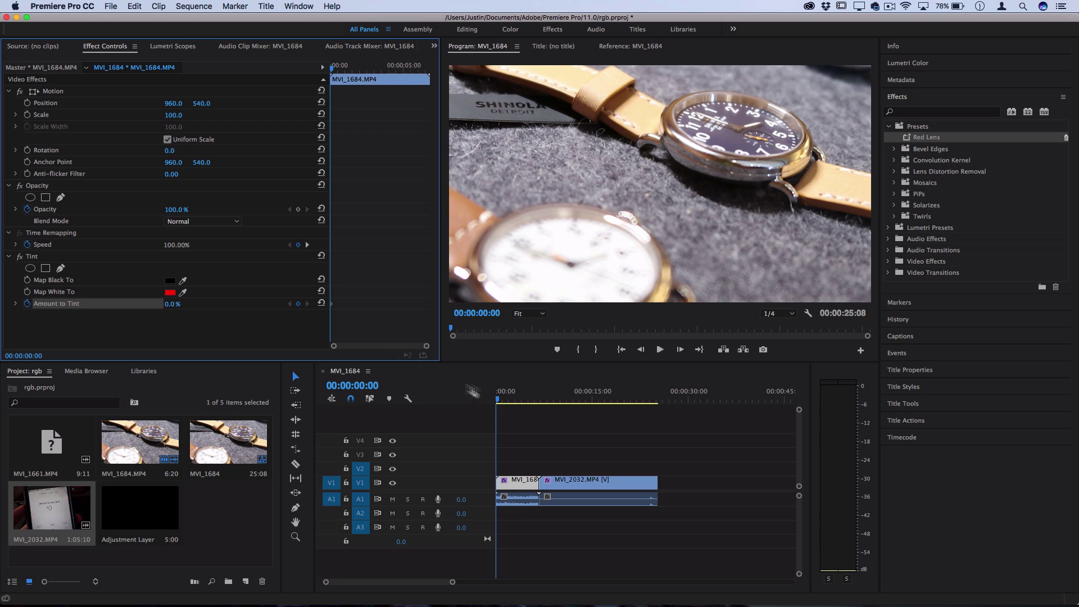
pyautogui.click(516, 401)
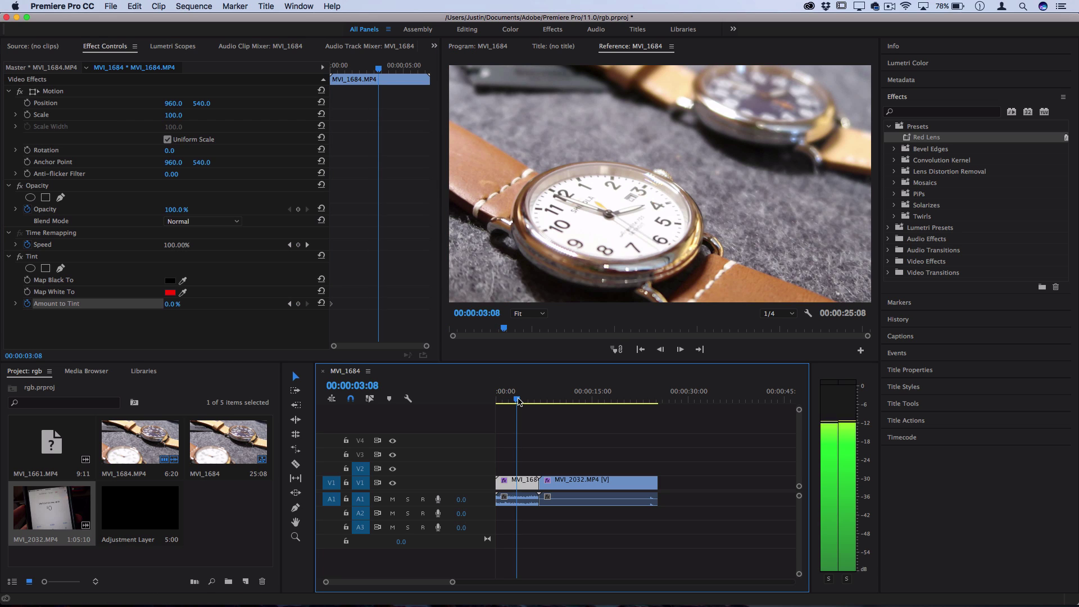
pyautogui.click(172, 304)
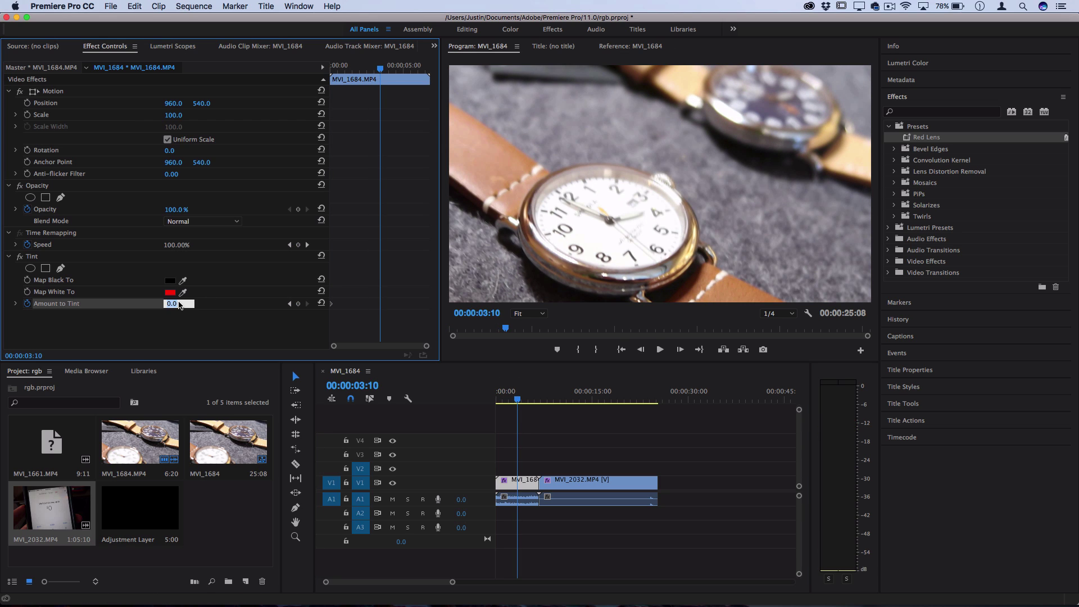
pyautogui.write('100')
pyautogui.press('Return')
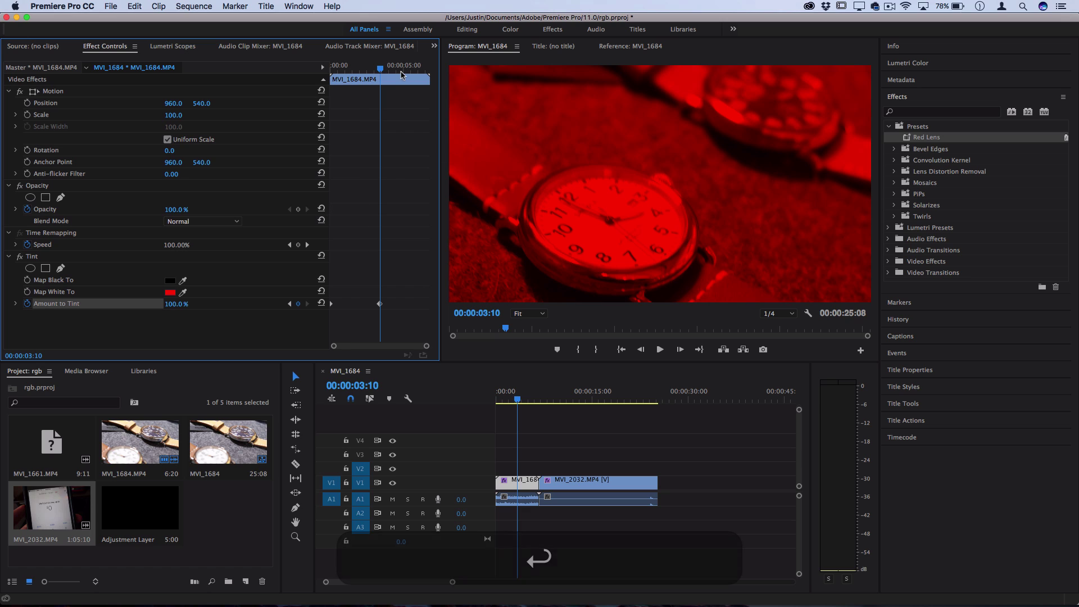
pyautogui.click(630, 46)
pyautogui.press('space')
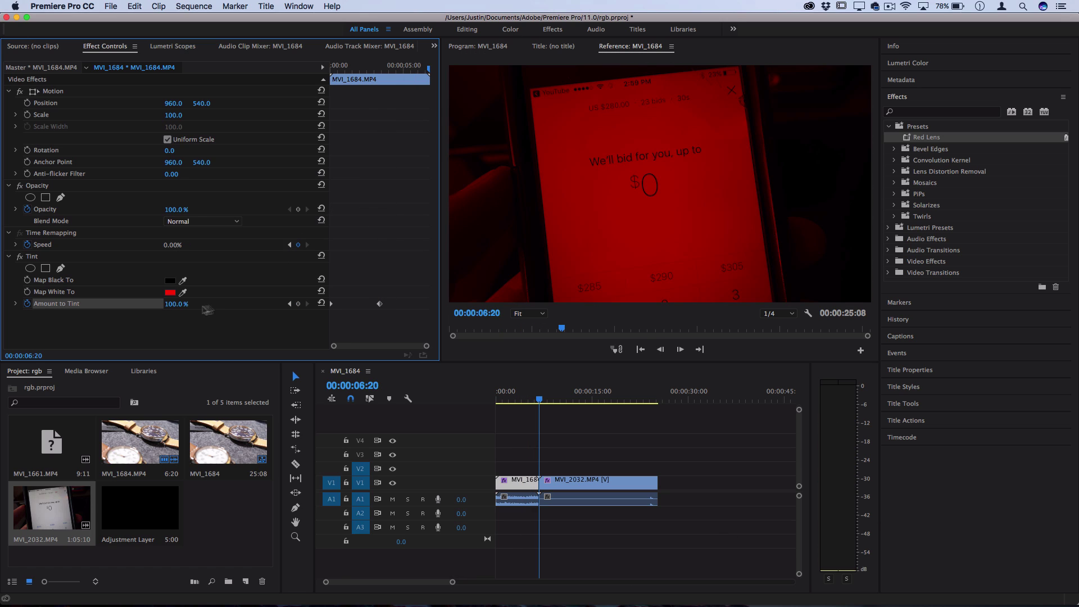
# - Add a 0% Amount to Tint keyframe at 6:20 and play back the red flash
pyautogui.click(171, 304)
pyautogui.write('0')
pyautogui.press('Return')
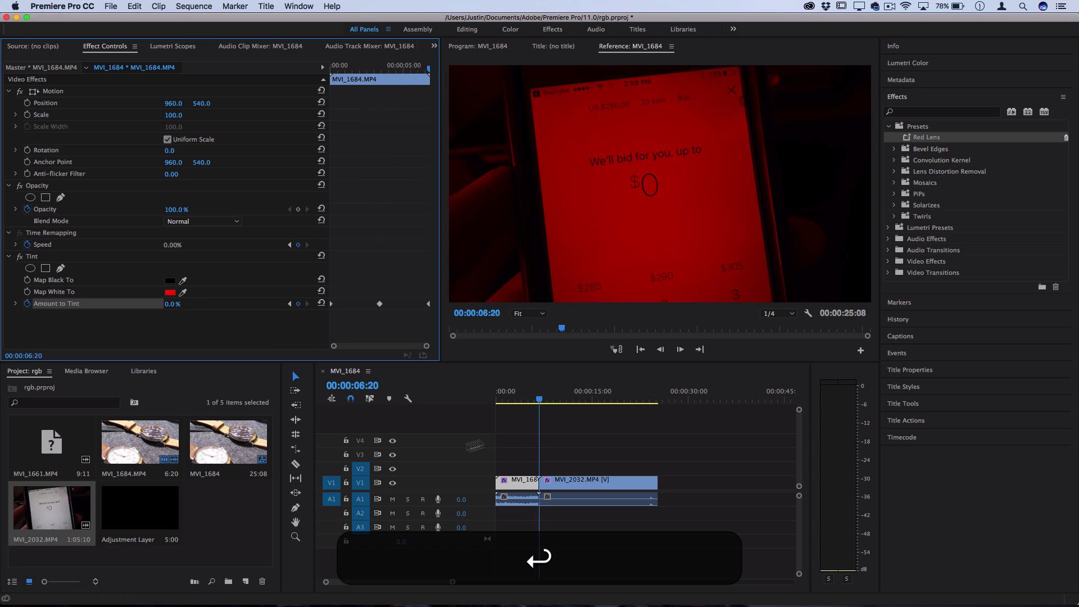
pyautogui.press('Return')
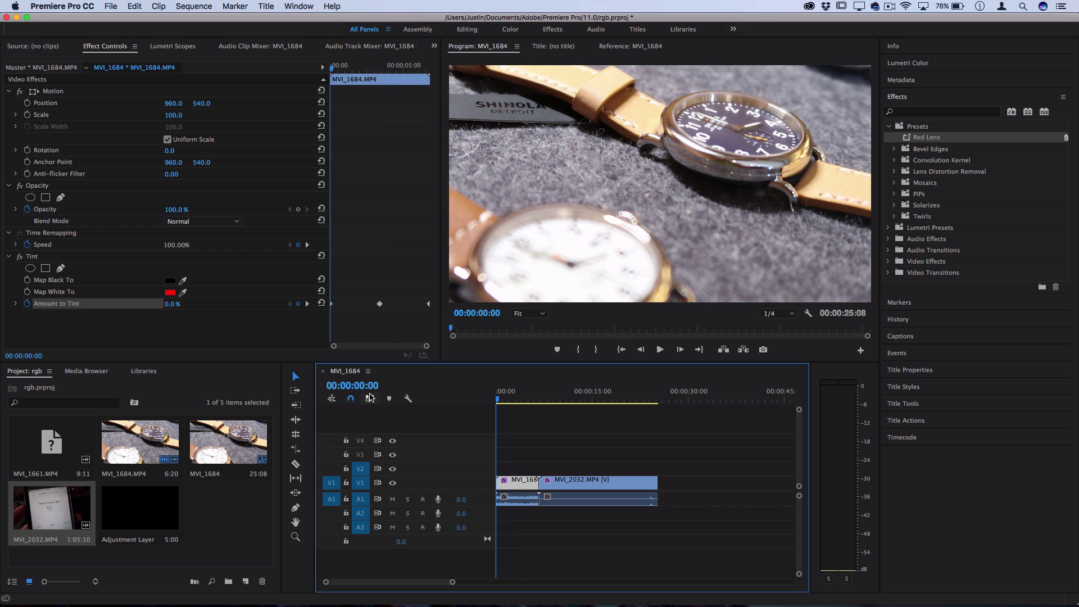
pyautogui.press('space')
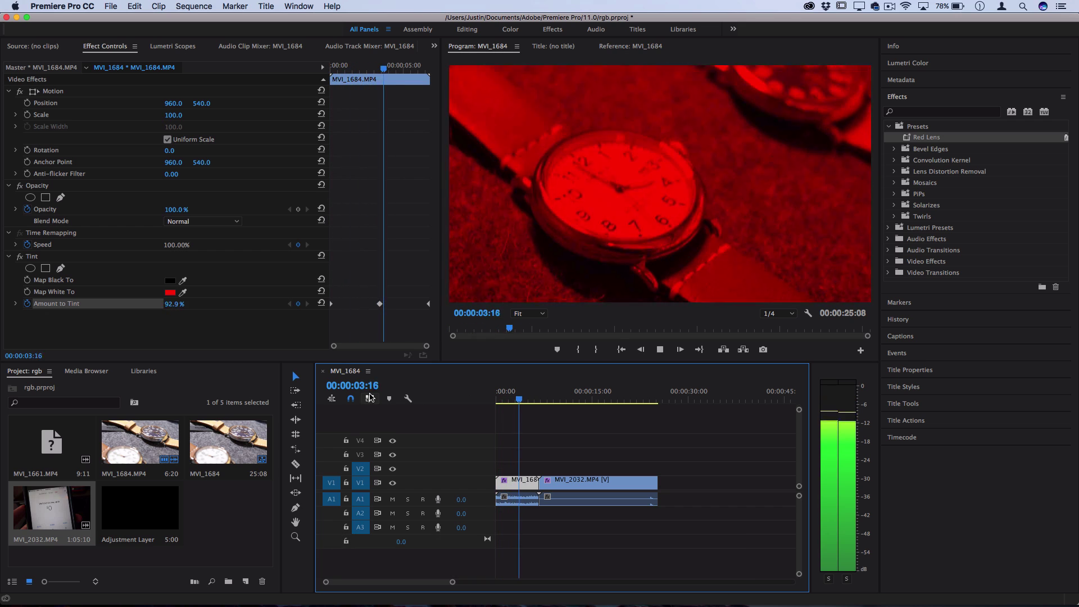
pyautogui.click(73, 262)
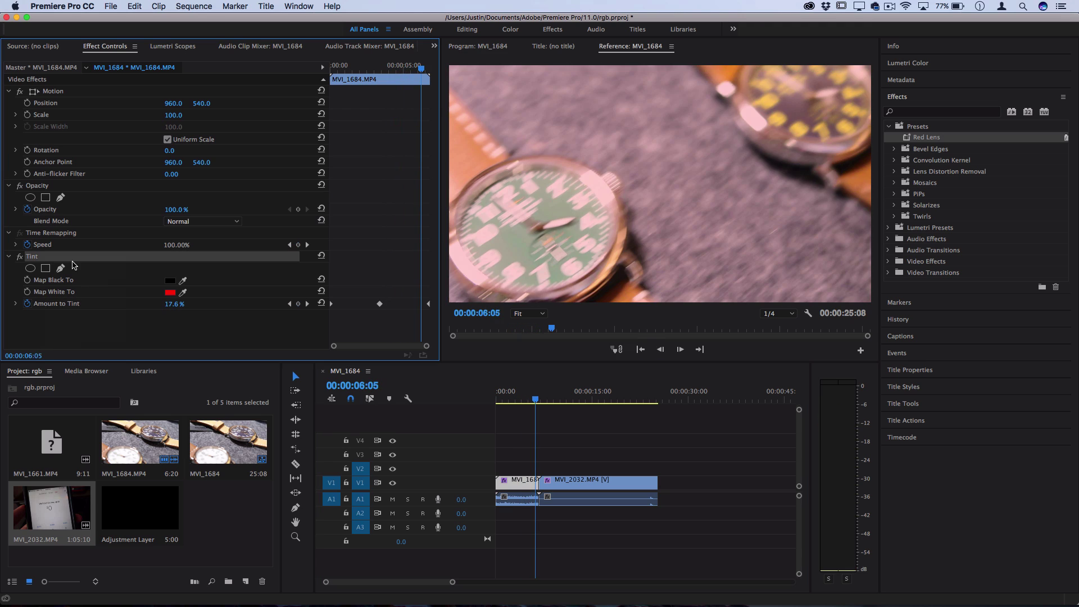
# - Save the animated Tint effect as a preset called 'Red Glow'
pyautogui.rightClick(46, 260)
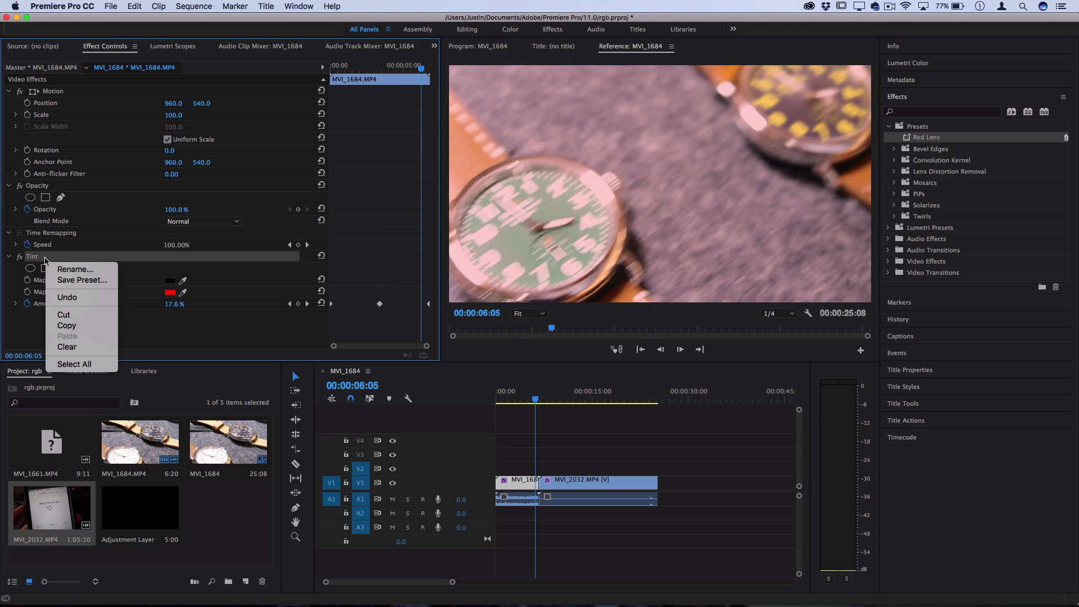
pyautogui.click(78, 280)
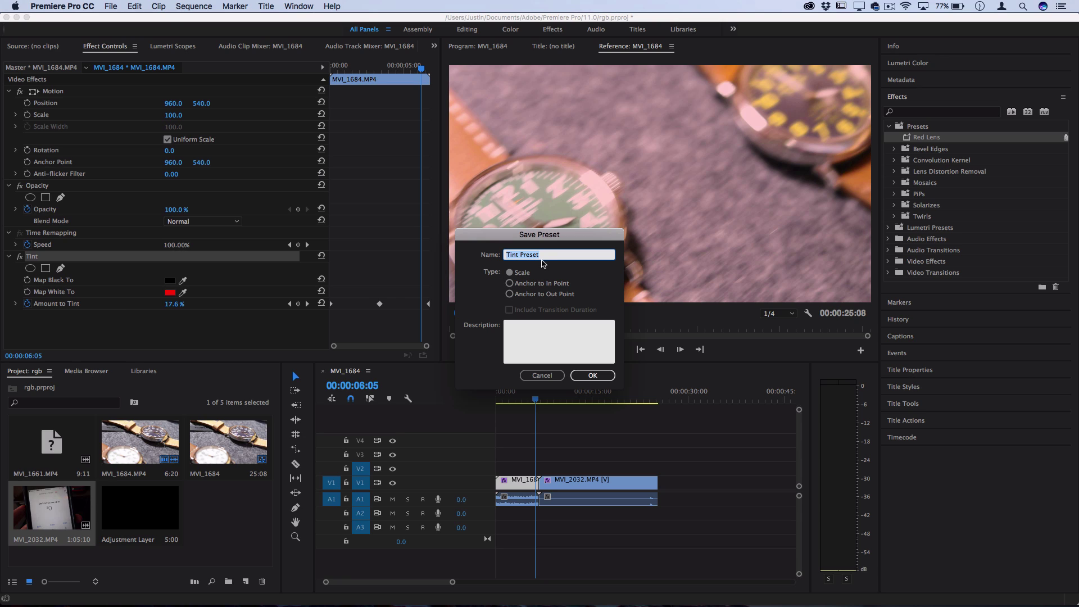
pyautogui.write('Re')
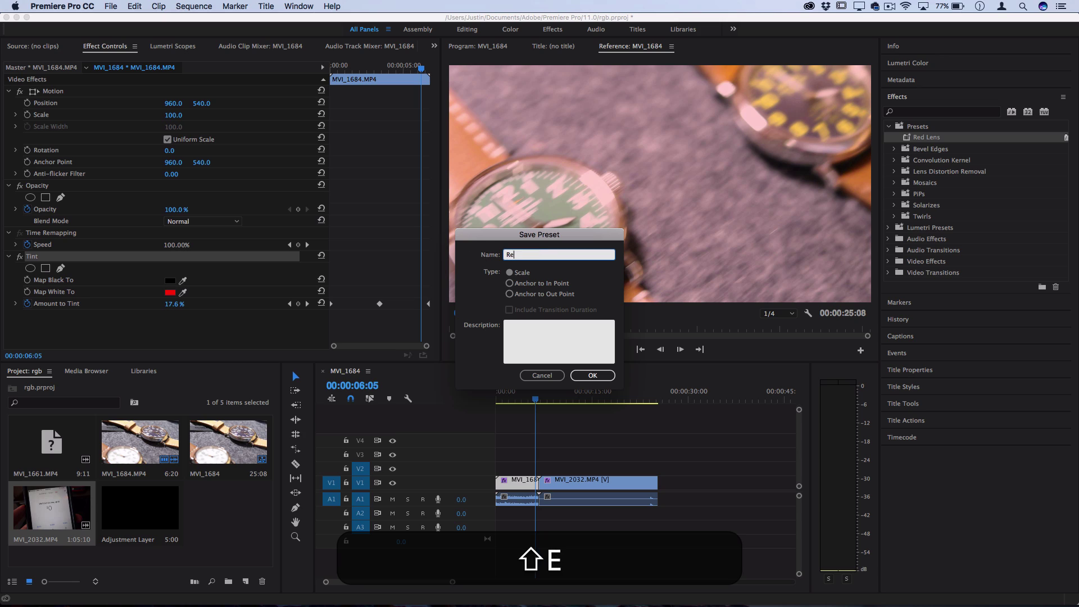
pyautogui.write('d Glow')
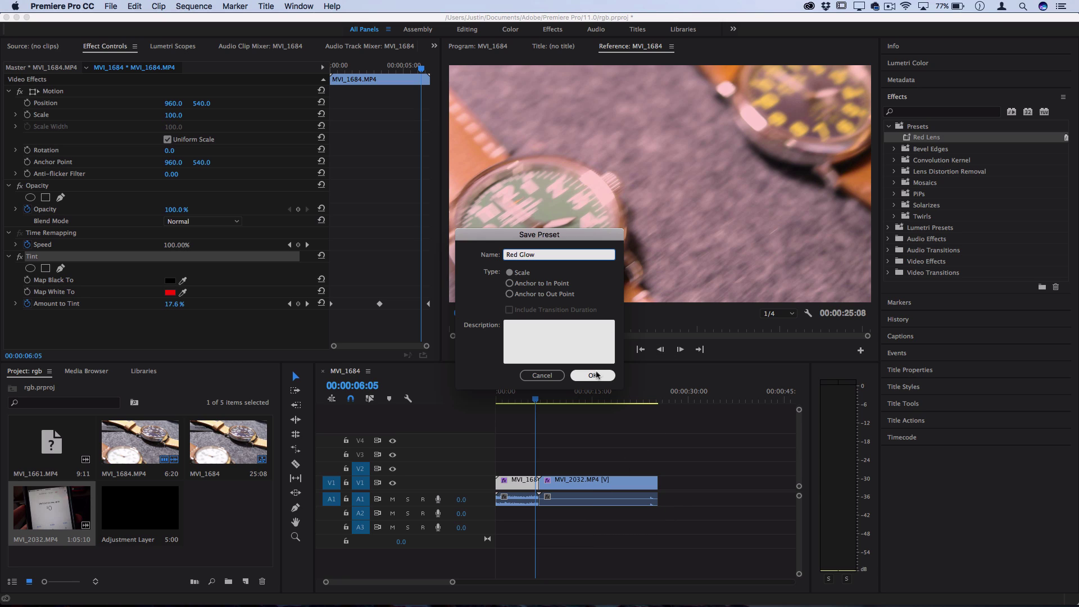
pyautogui.click(593, 375)
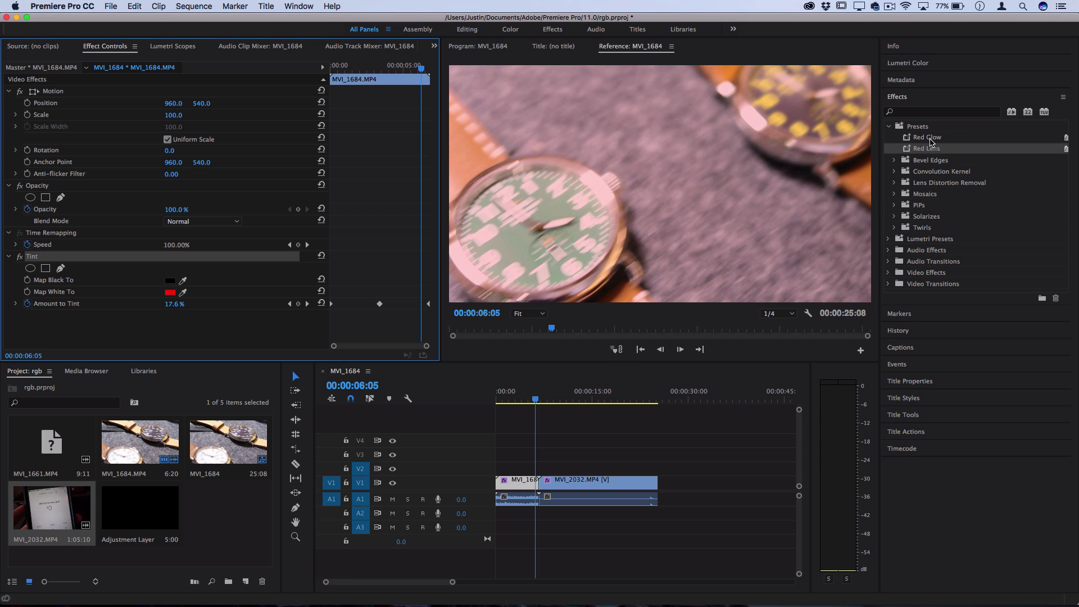
# - Drag Red Glow onto MVI_2032 and scrub through the clip to check the animated tint
pyautogui.click(930, 138)
pyautogui.moveTo(944, 142); pyautogui.dragTo(579, 481)
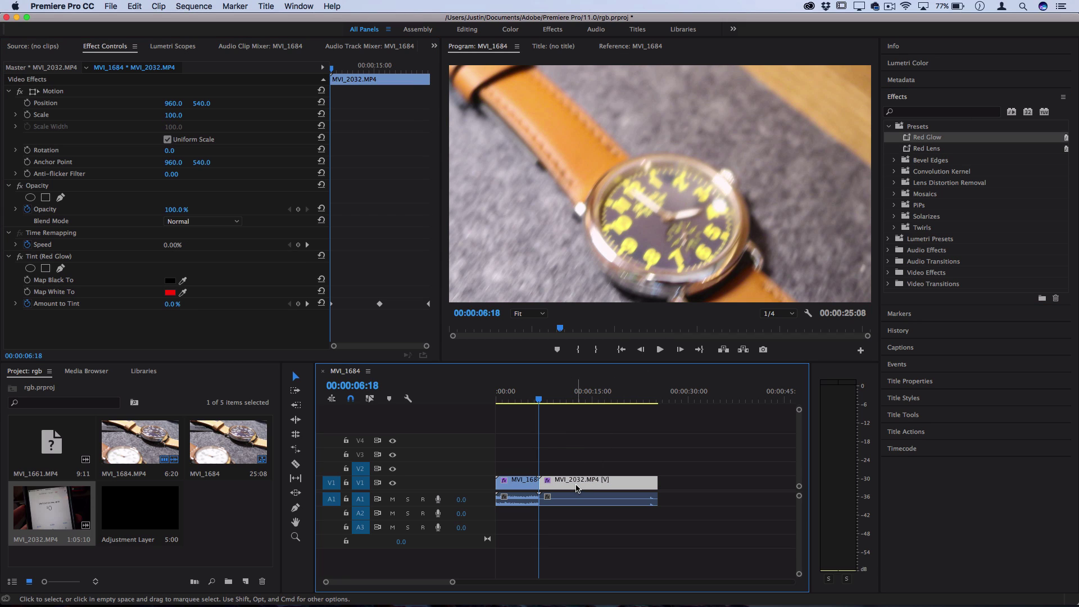
pyautogui.moveTo(541, 400); pyautogui.dragTo(556, 400)
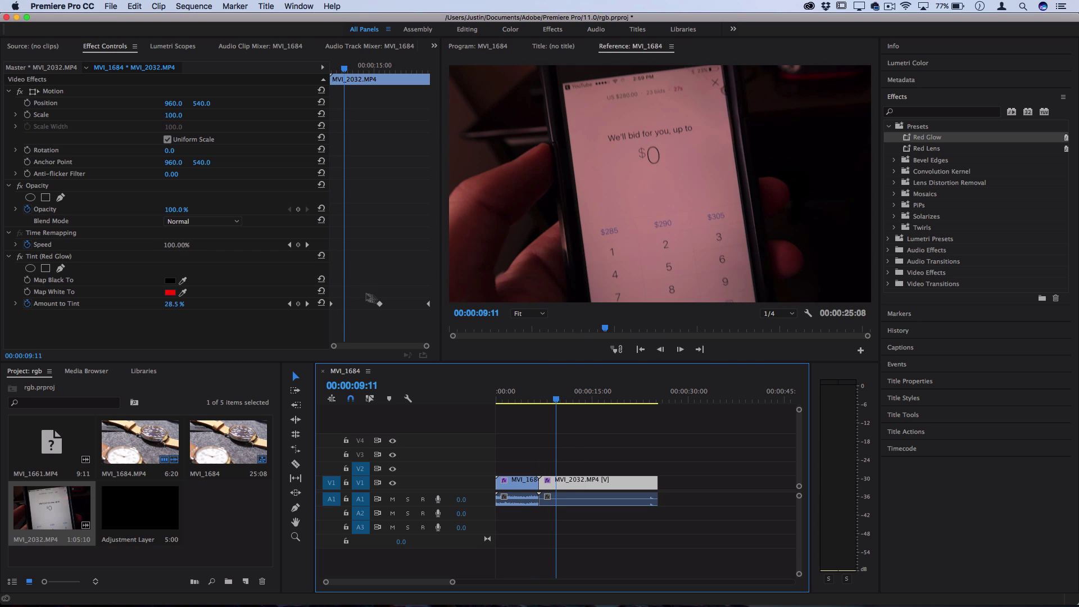
pyautogui.click(341, 306)
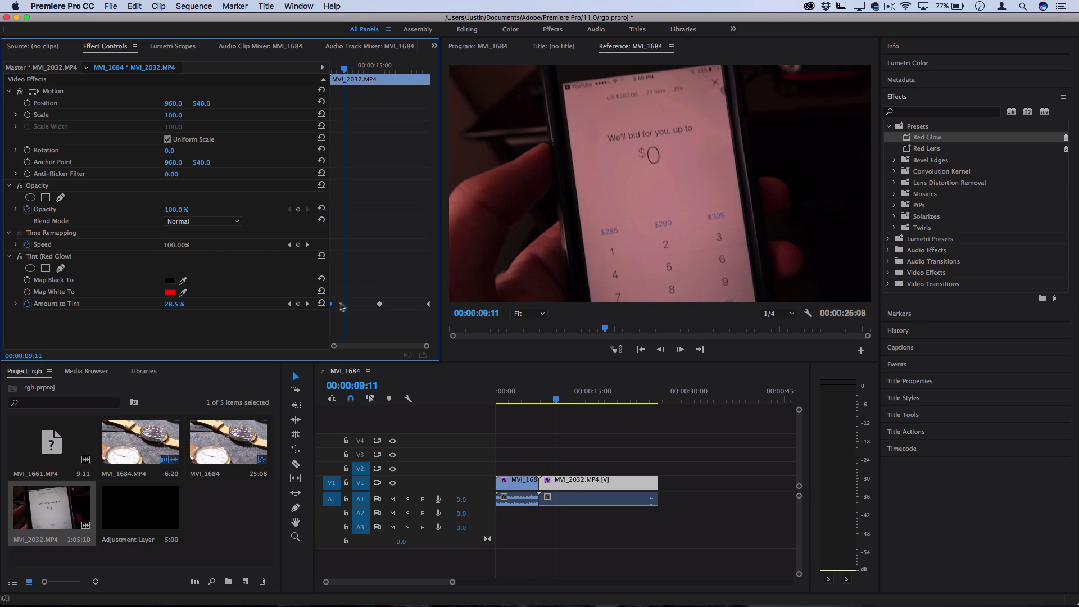
pyautogui.moveTo(574, 400); pyautogui.dragTo(659, 399)
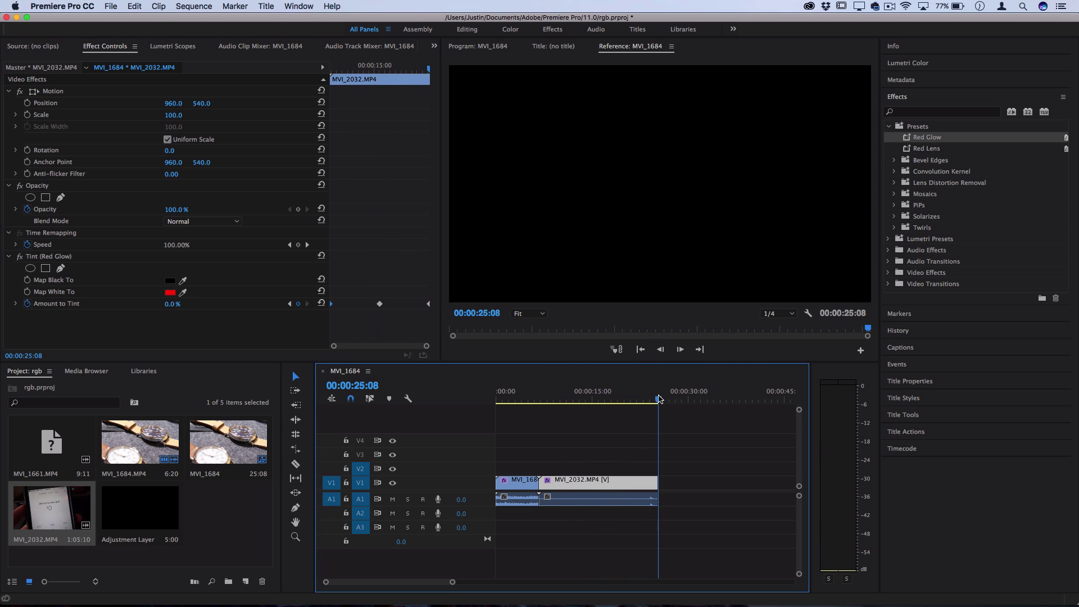
pyautogui.moveTo(531, 400)
pyautogui.mouseDown()
pyautogui.moveTo(543, 400)
pyautogui.moveTo(513, 400)
pyautogui.mouseUp()
pyautogui.click(97, 327)
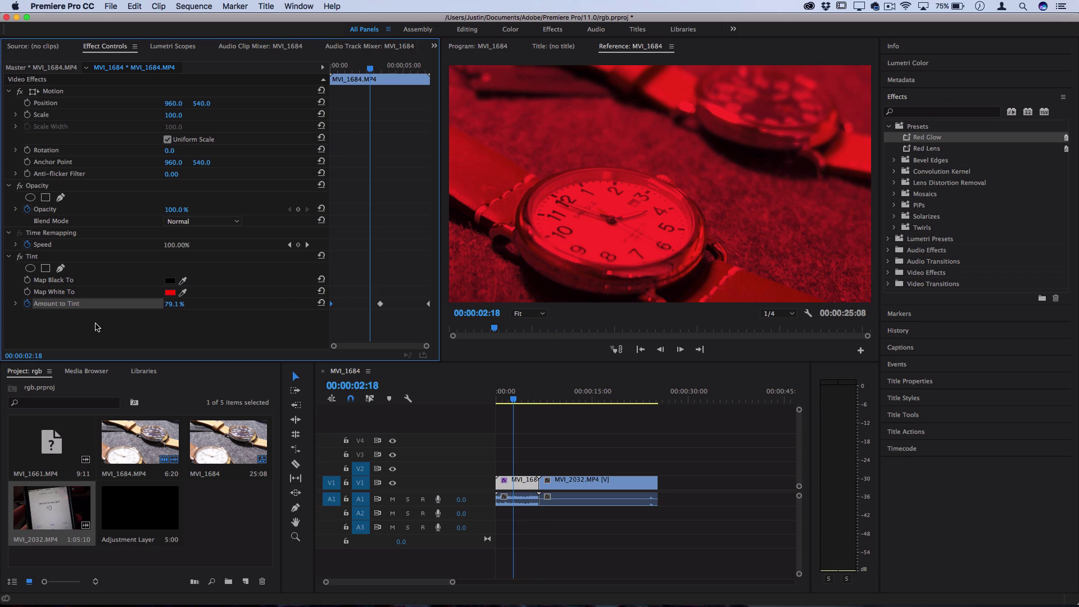
# - Delete the old tint keyframes and restart Amount to Tint animation at 100% at the start
pyautogui.click(27, 306)
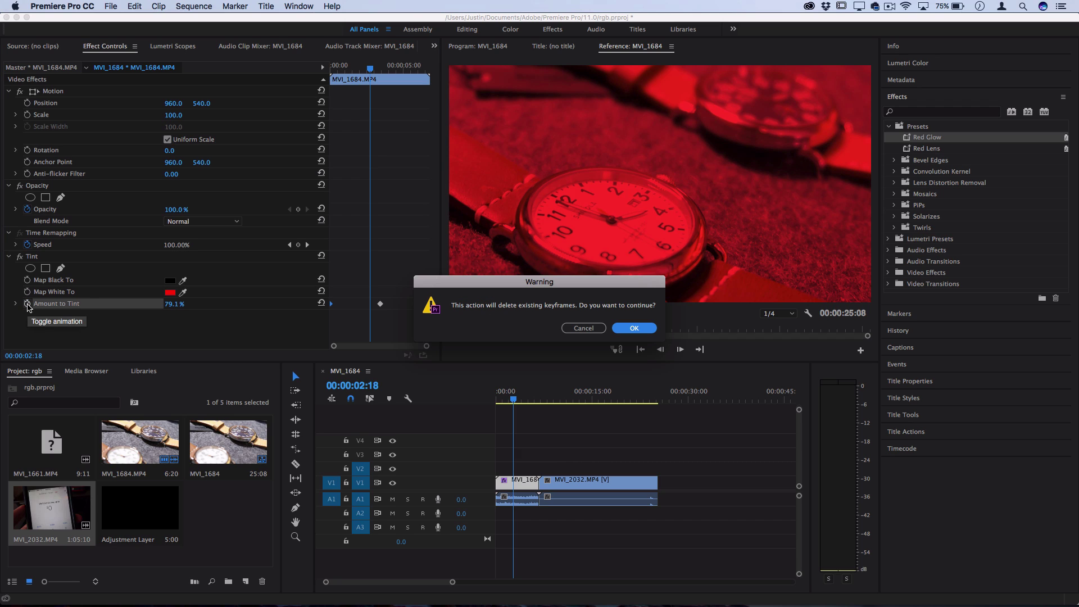
pyautogui.press('Return')
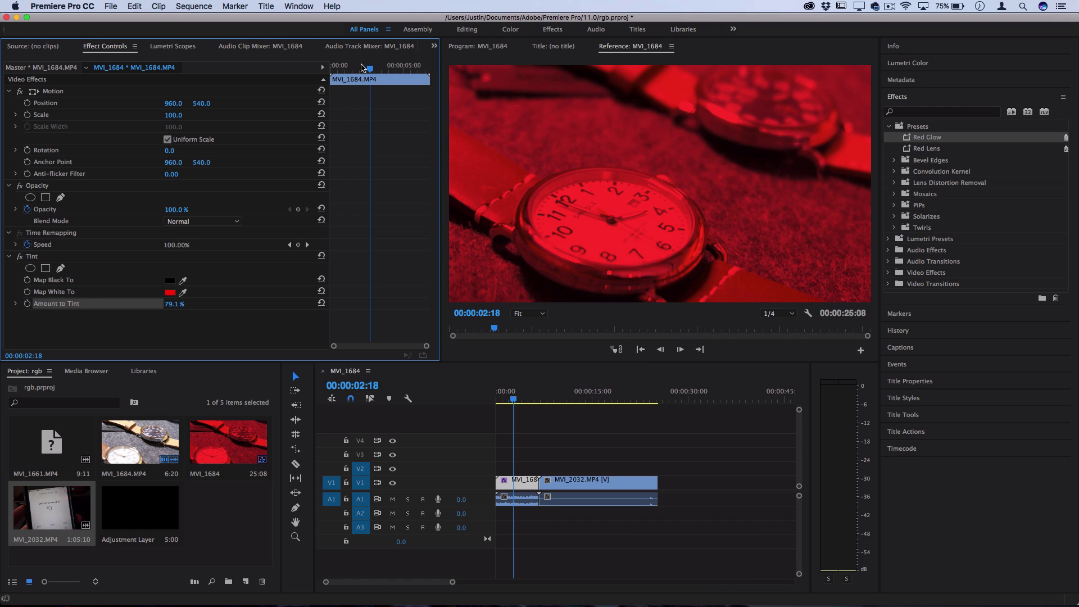
pyautogui.moveTo(362, 68); pyautogui.dragTo(331, 68)
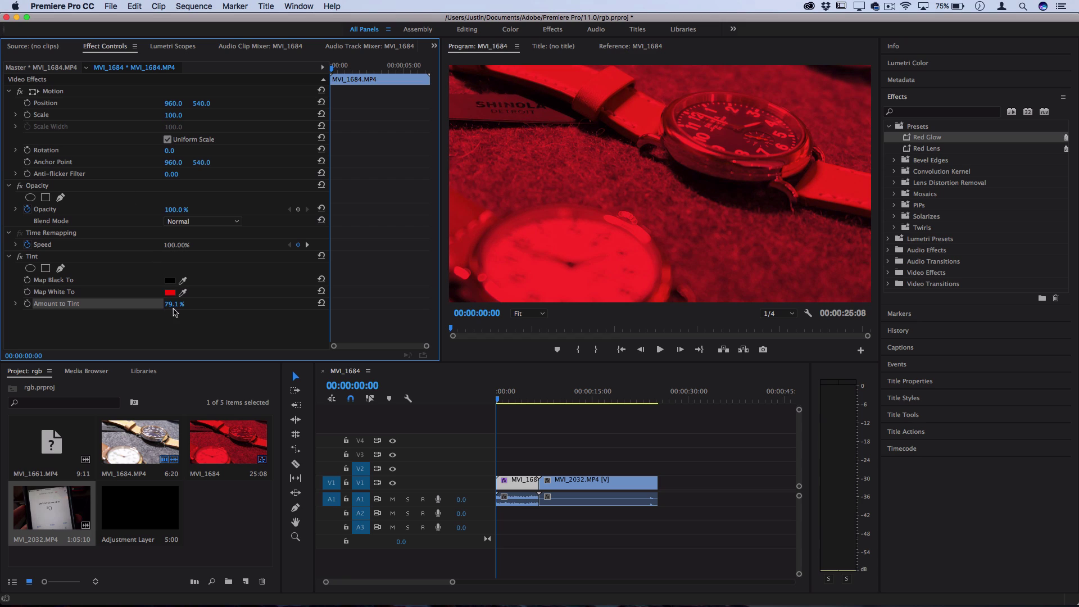
pyautogui.moveTo(171, 304); pyautogui.dragTo(180, 301)
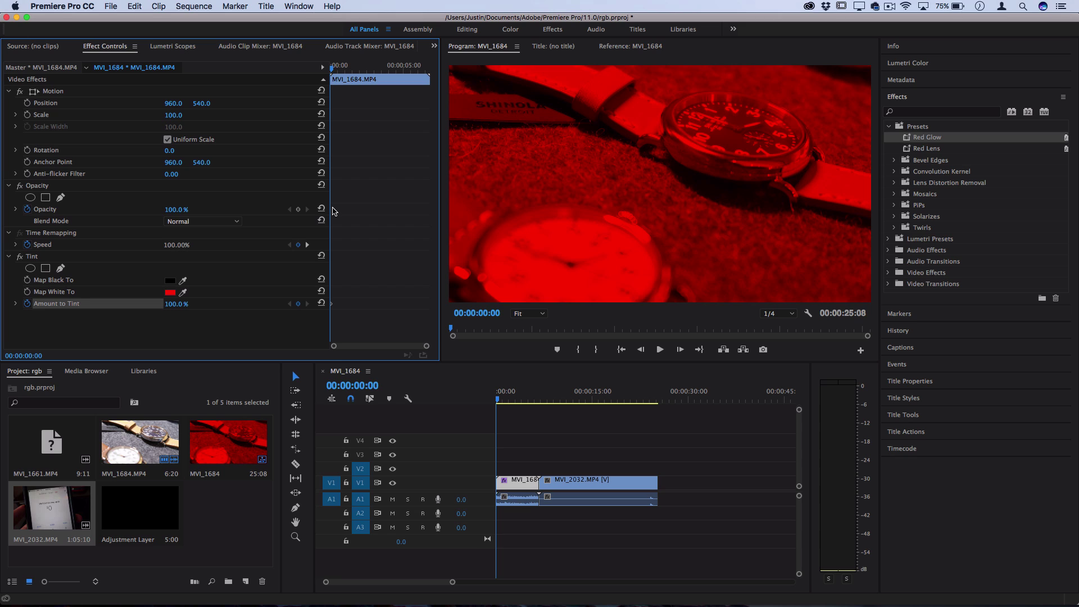
# - Keyframe Amount to Tint to 0% at 00:00:00:05 and preview the brief flash
pyautogui.press('Right')
pyautogui.press('Right')
pyautogui.press('Right')
pyautogui.press('Right')
pyautogui.press('Right')
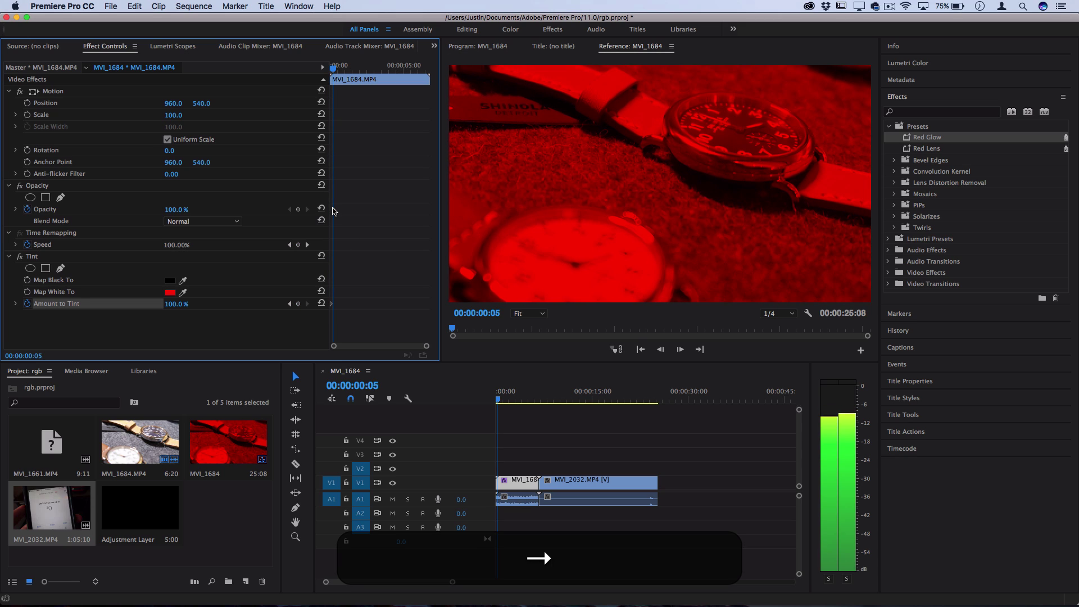
pyautogui.click(175, 304)
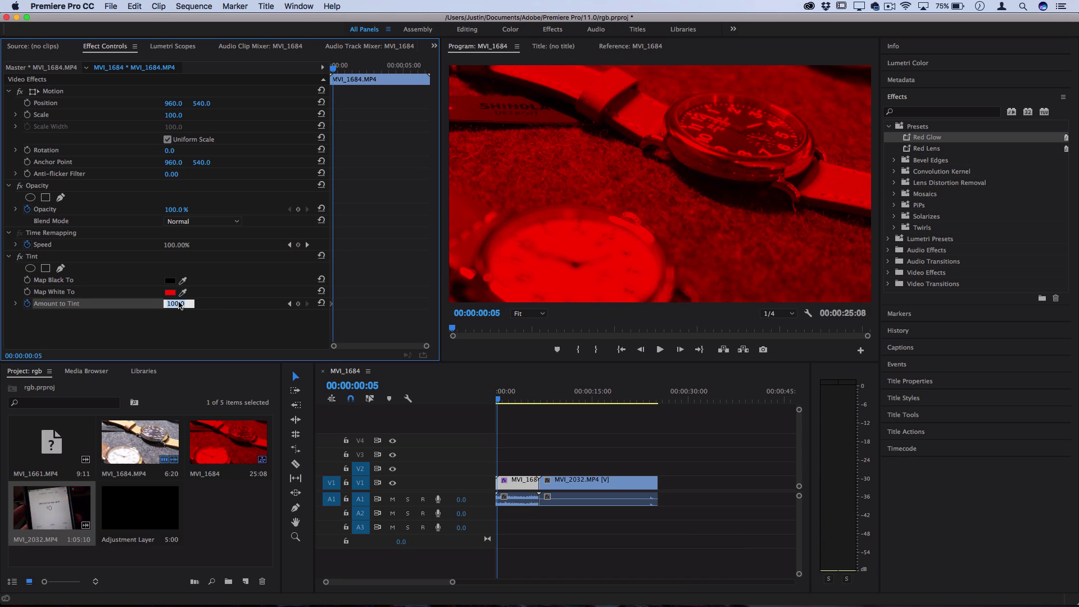
pyautogui.write('0')
pyautogui.press('Return')
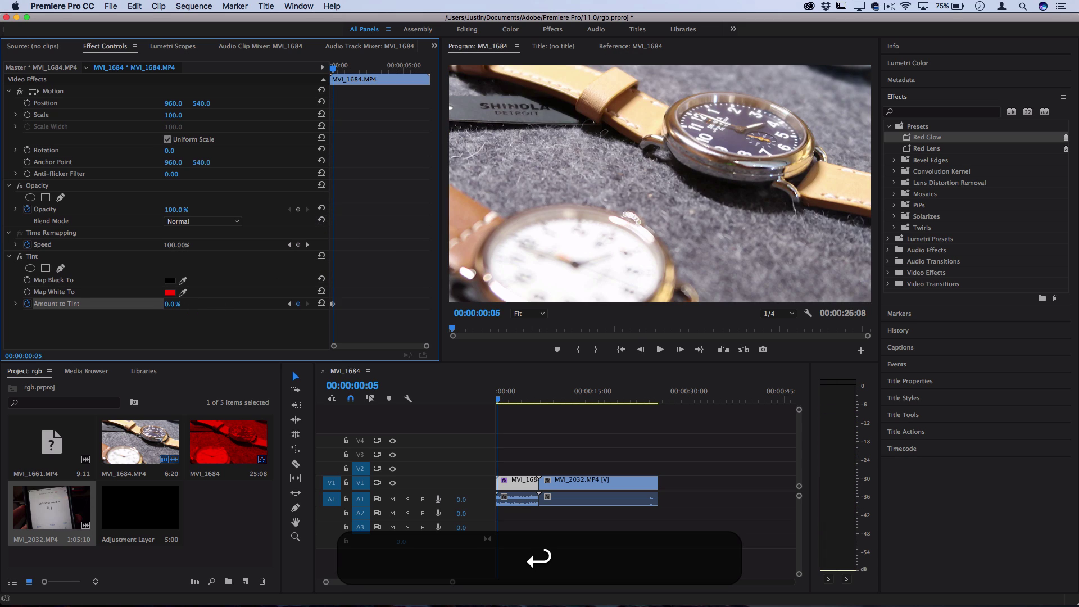
pyautogui.click(498, 400)
pyautogui.press('Right')
pyautogui.press('Right')
pyautogui.press('Right')
pyautogui.press('Right')
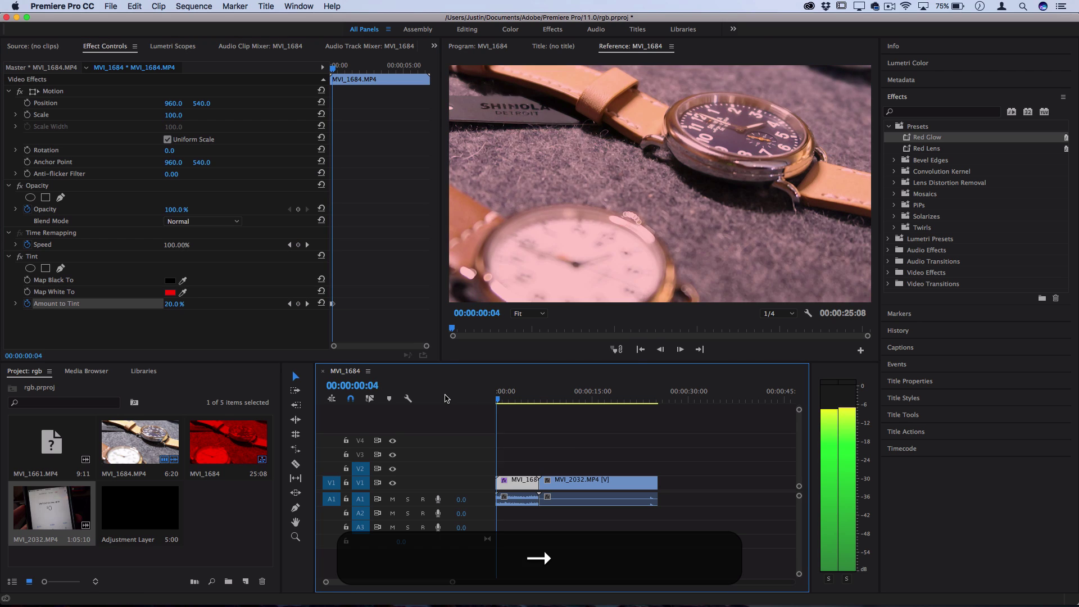
pyautogui.press('Right')
pyautogui.press('Right')
pyautogui.press('Right')
pyautogui.press('Right')
pyautogui.press('Right')
pyautogui.press('Right')
pyautogui.press('Right')
pyautogui.press('Right')
pyautogui.press('Right')
pyautogui.press('Right')
pyautogui.press('Right')
pyautogui.press('Right')
pyautogui.press('Right')
pyautogui.press('Right')
pyautogui.press('Right')
pyautogui.press('Right')
pyautogui.press('Right')
pyautogui.press('Right')
pyautogui.press('Right')
pyautogui.press('Right')
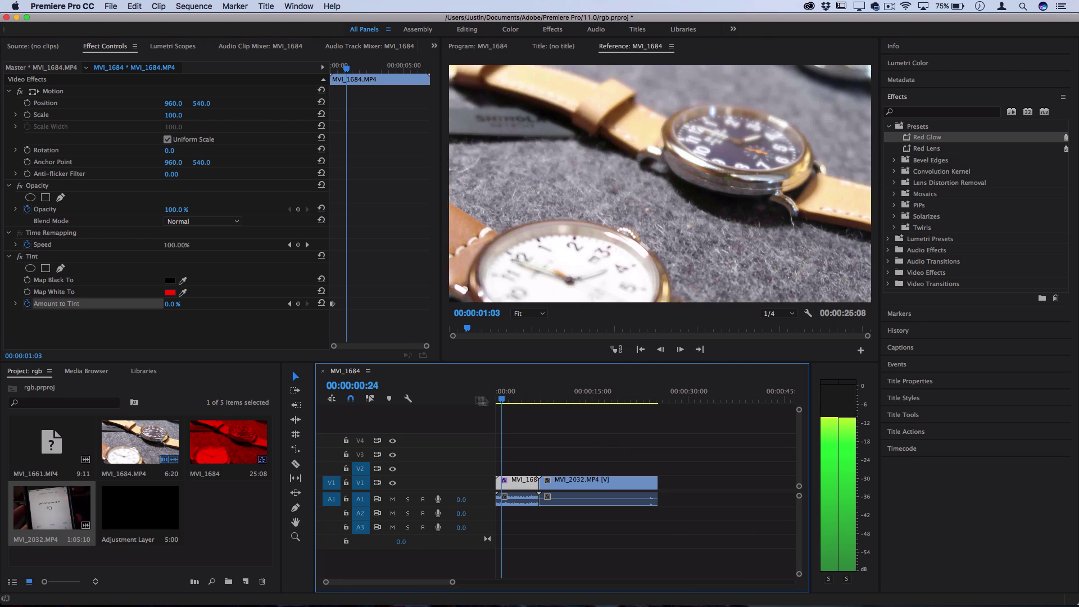
pyautogui.press('space')
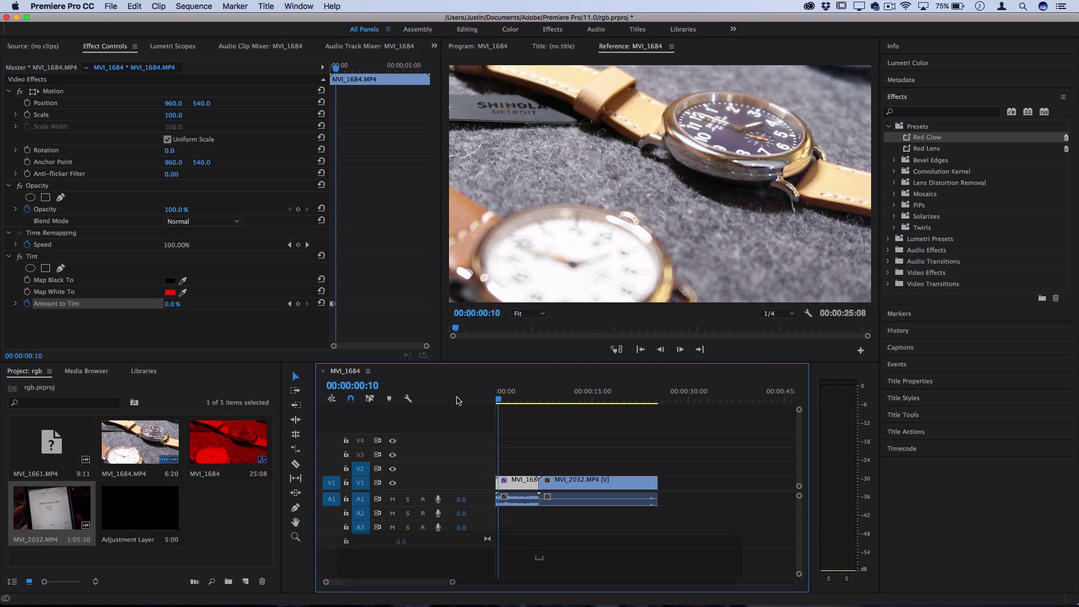
# - Save the Tint animation as preset 'Red Fade Start', anchored to In Point
pyautogui.rightClick(29, 257)
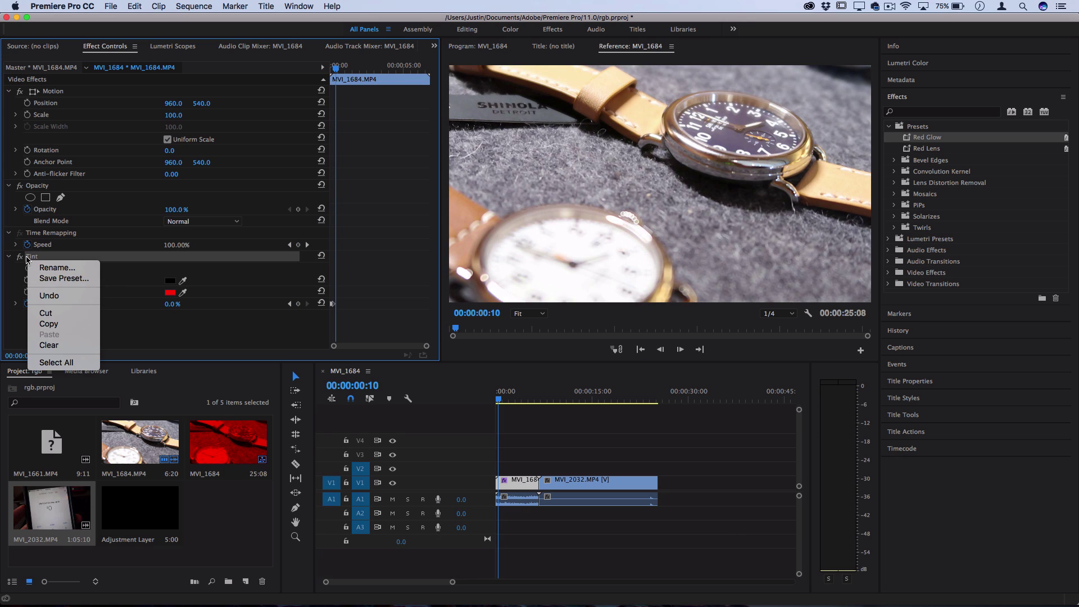
pyautogui.click(62, 278)
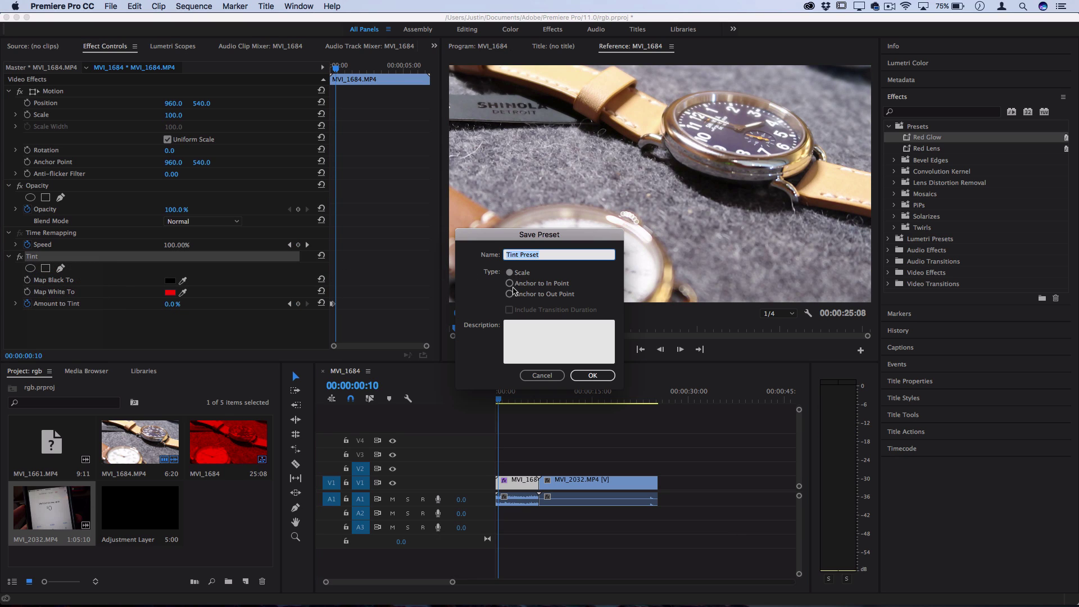
pyautogui.click(509, 283)
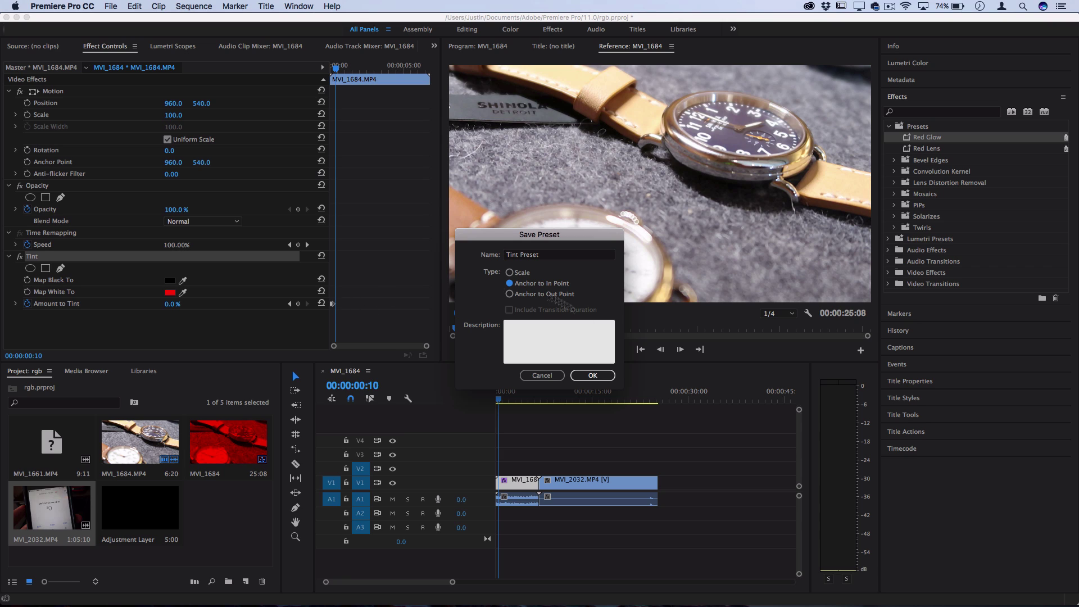
pyautogui.write('Red Fade Start')
pyautogui.press('Return')
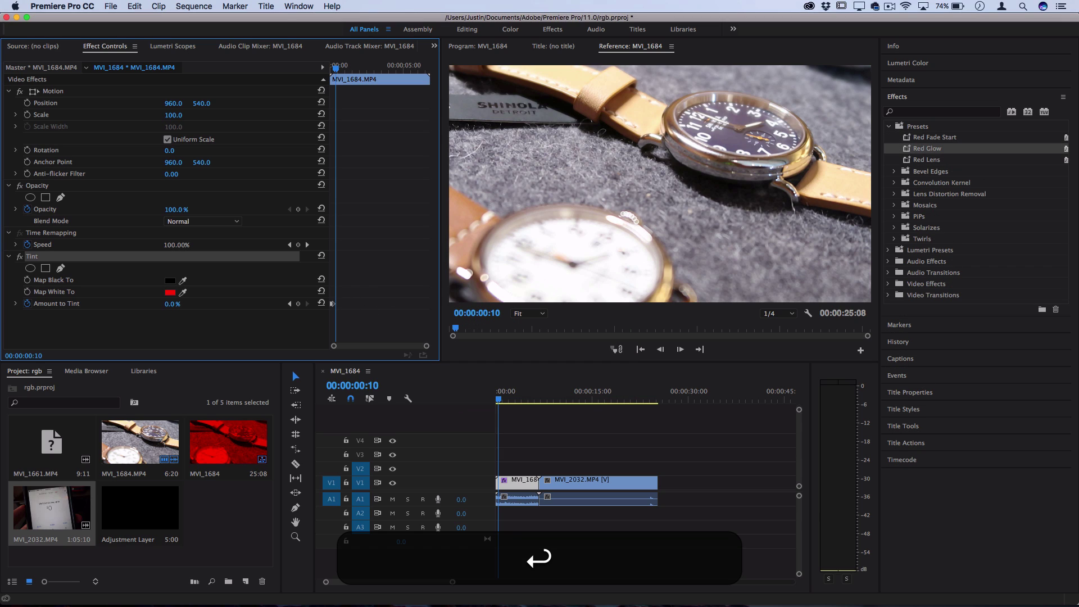
# - Drag Red Fade Start onto MVI_2032.MP4 and play across the cut to preview the flash
pyautogui.moveTo(946, 140); pyautogui.dragTo(595, 483)
pyautogui.click(539, 400)
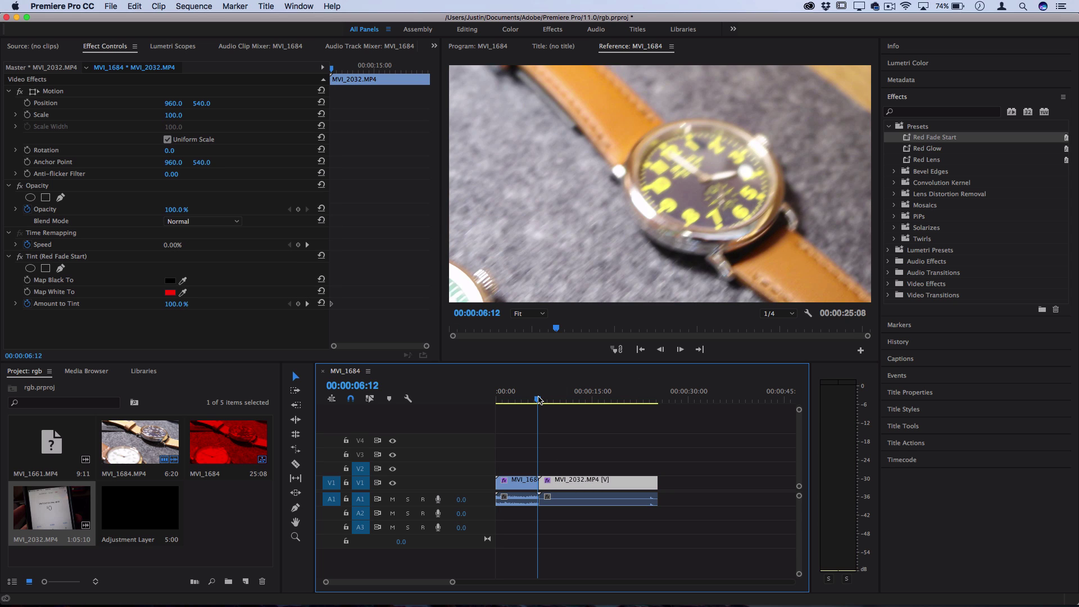
pyautogui.press('space')
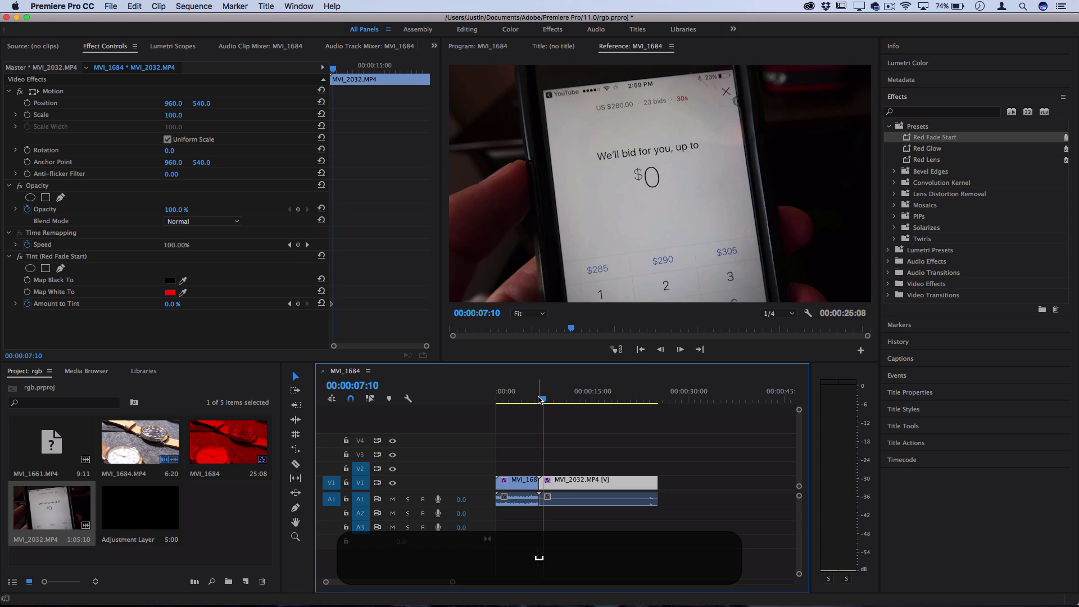
pyautogui.press('space')
pyautogui.press('Right')
pyautogui.press('Right')
pyautogui.press('Right')
pyautogui.press('Right')
pyautogui.press('Right')
pyautogui.press('Right')
pyautogui.press('Right')
pyautogui.press('Right')
pyautogui.press('Right')
pyautogui.press('Right')
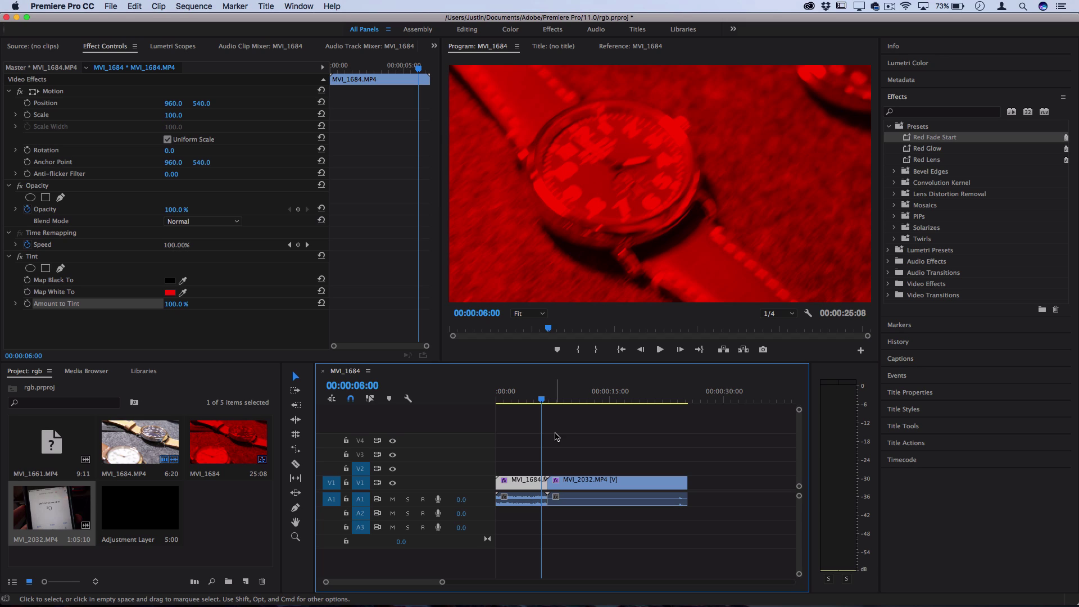
# - Key Amount to Tint at 0%, then move to the first clip's last frame
pyautogui.click(176, 306)
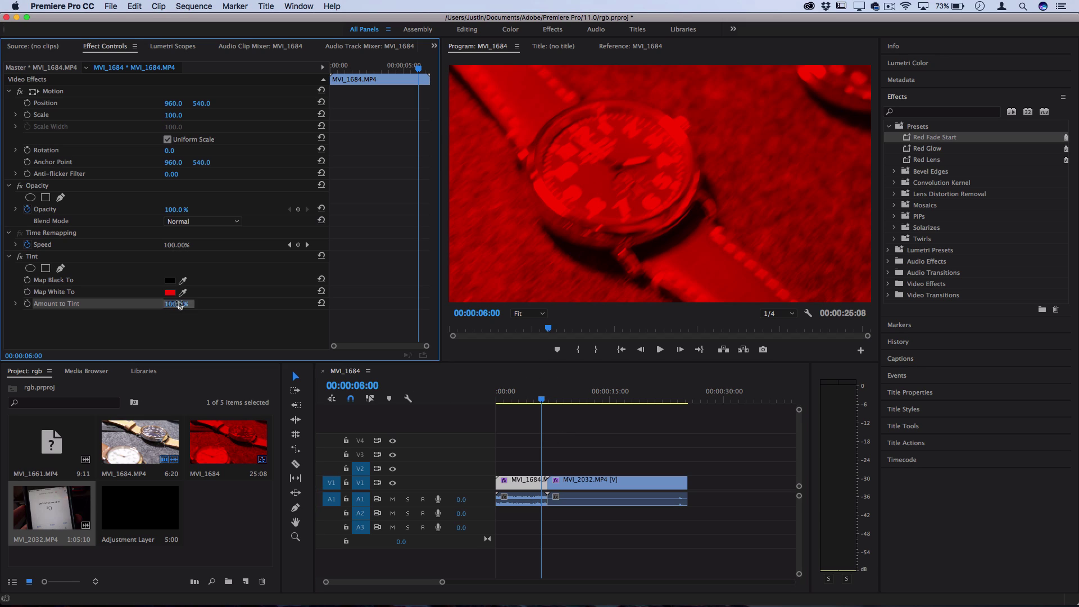
pyautogui.write('0')
pyautogui.press('Return')
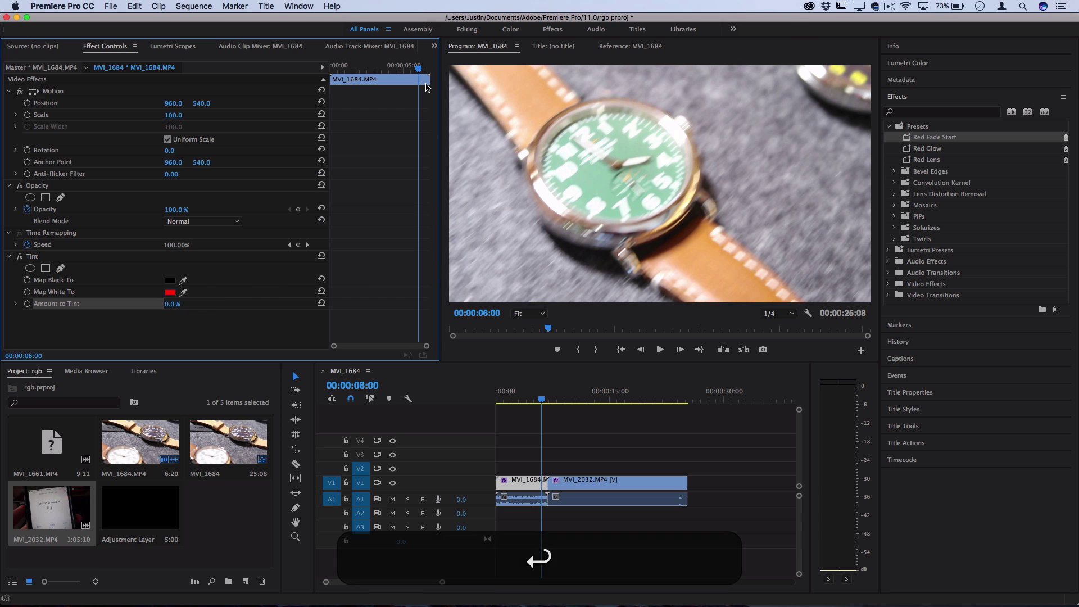
pyautogui.press('space')
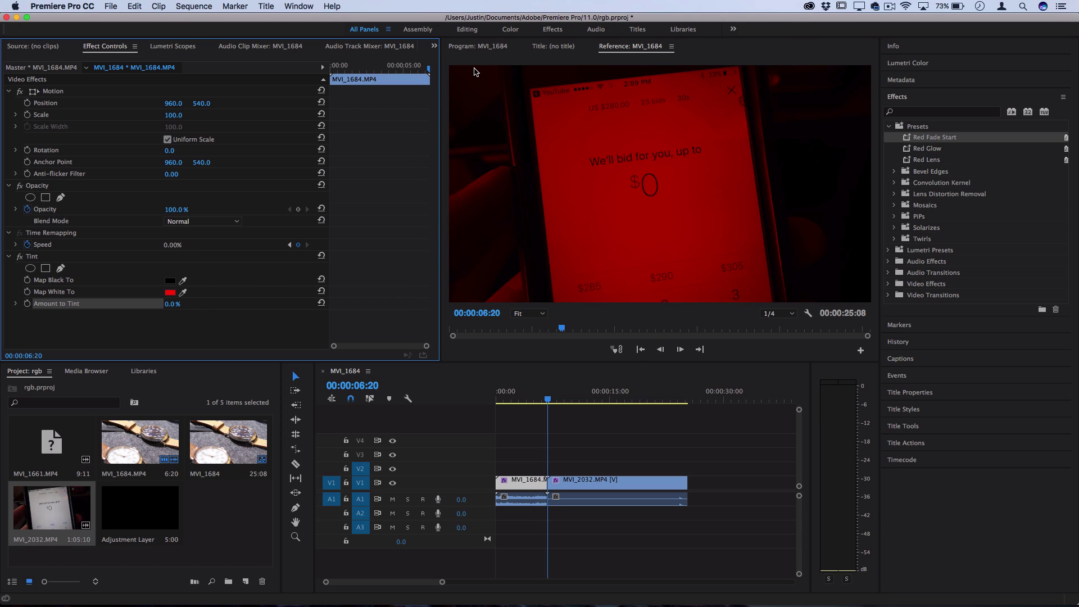
pyautogui.press('Left')
pyautogui.press('Left')
pyautogui.press('Left')
pyautogui.press('Left')
pyautogui.press('Left')
pyautogui.press('Left')
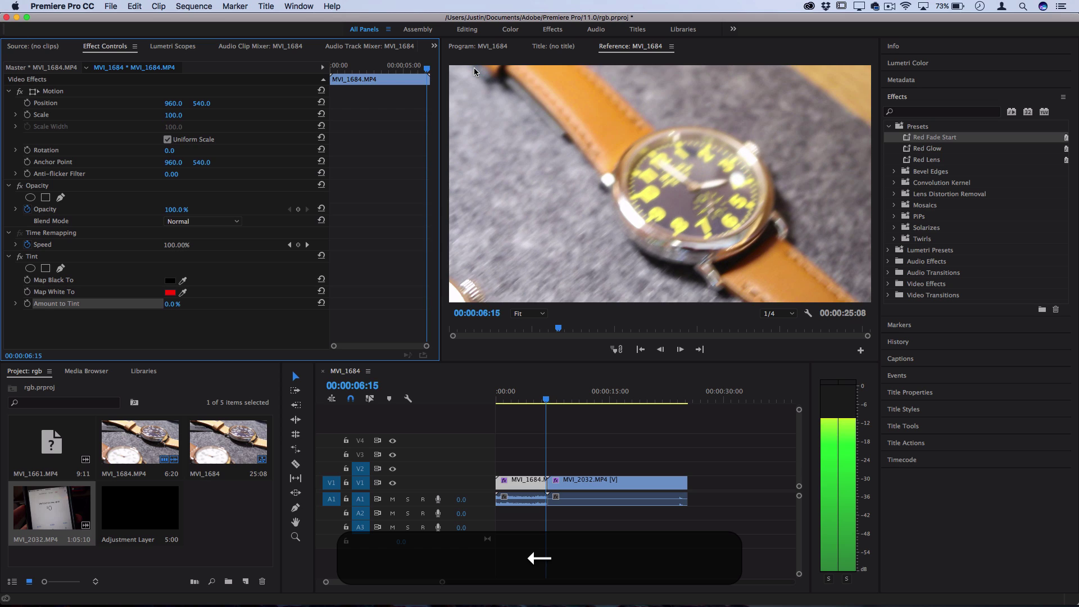
pyautogui.press('Right')
pyautogui.press('Right')
pyautogui.press('Right')
pyautogui.press('Right')
pyautogui.press('Right')
pyautogui.press('Right')
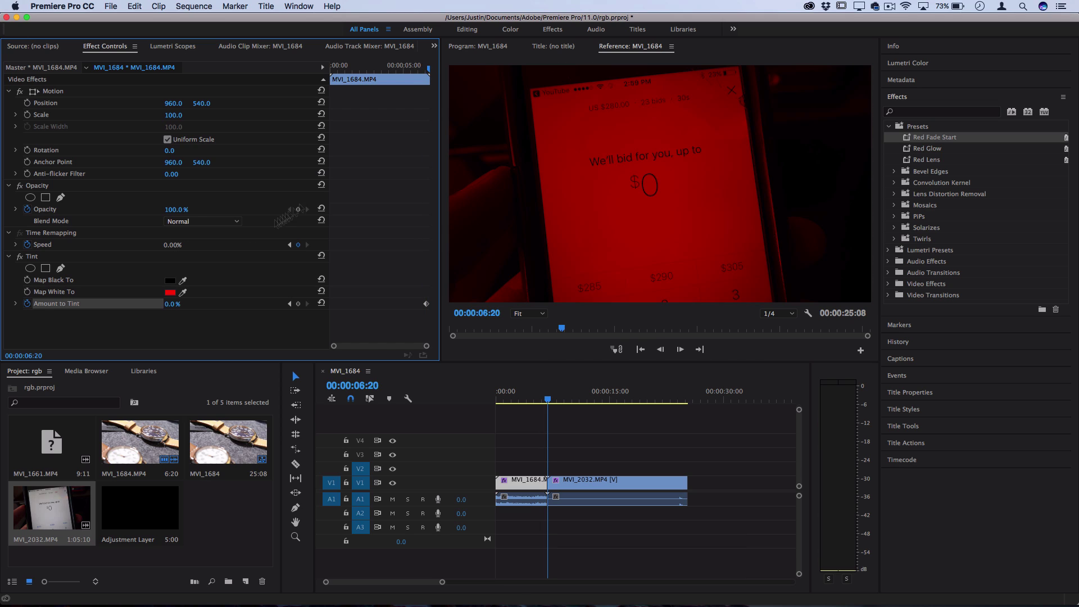
# - Set Amount to Tint to 100% at the clip's last frame and check the ramp
pyautogui.click(168, 305)
pyautogui.write('100')
pyautogui.press('Return')
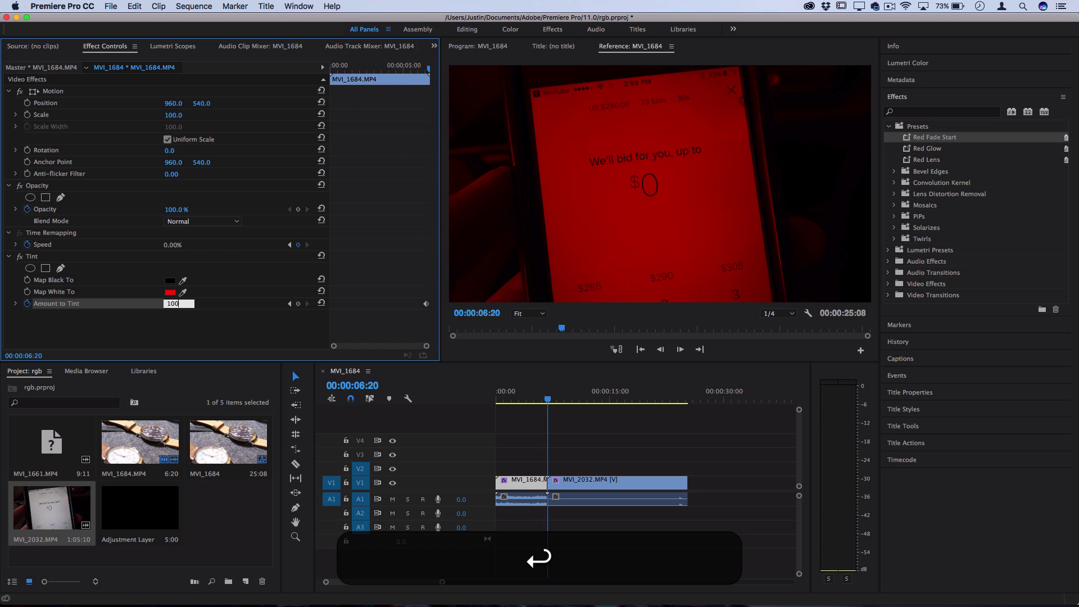
pyautogui.press('Left')
pyautogui.press('Left')
pyautogui.press('Left')
pyautogui.press('Left')
pyautogui.press('Right')
pyautogui.press('Right')
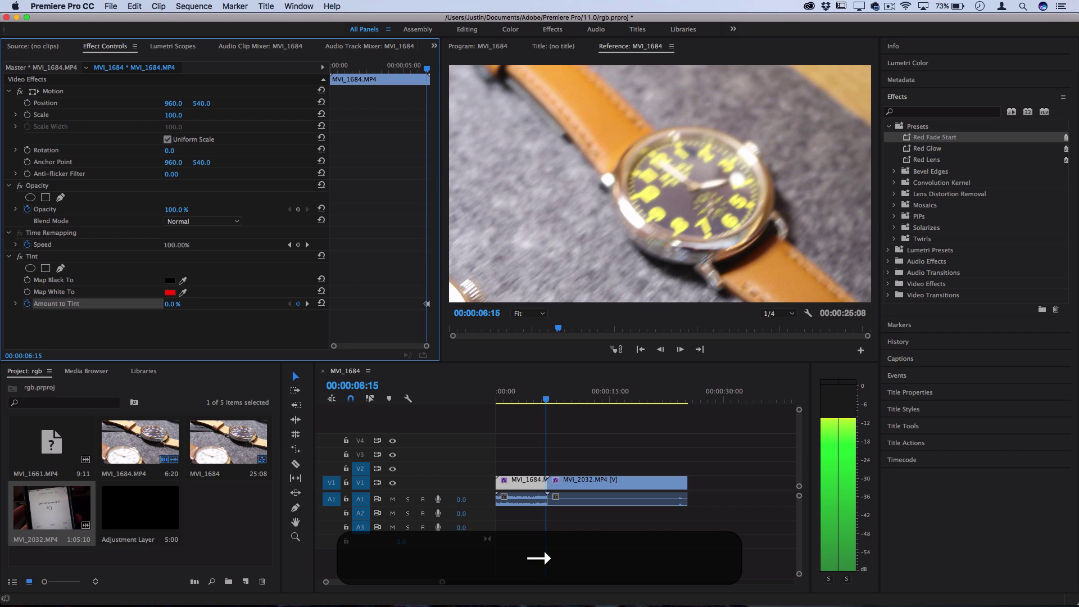
pyautogui.press('Right')
pyautogui.press('Left')
pyautogui.press('Left')
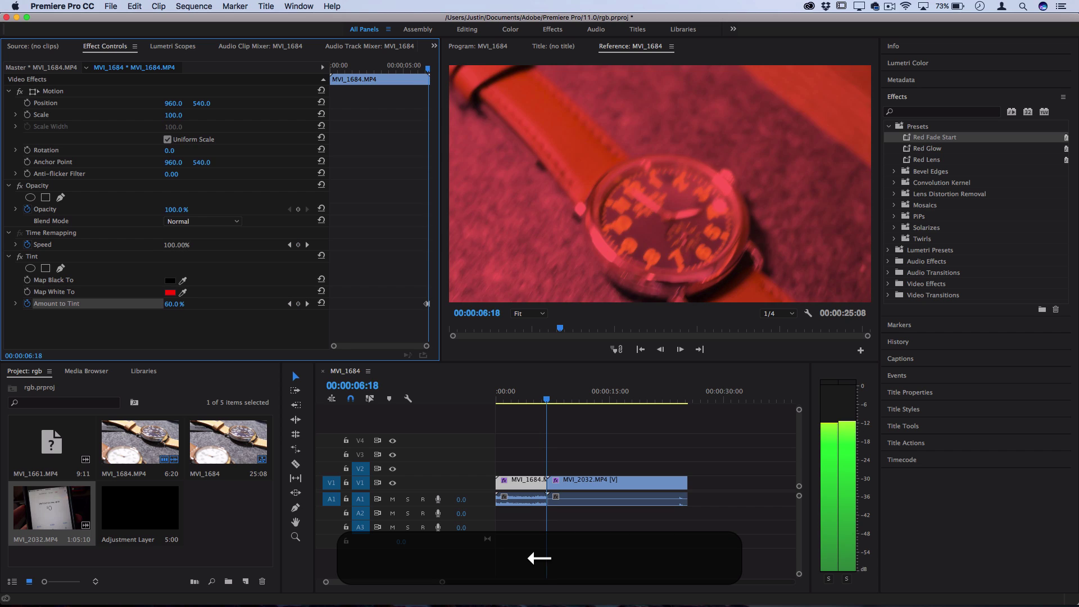
# - Save the Tint animation as the Red Fade Out preset, anchored to the Out Point
pyautogui.rightClick(31, 259)
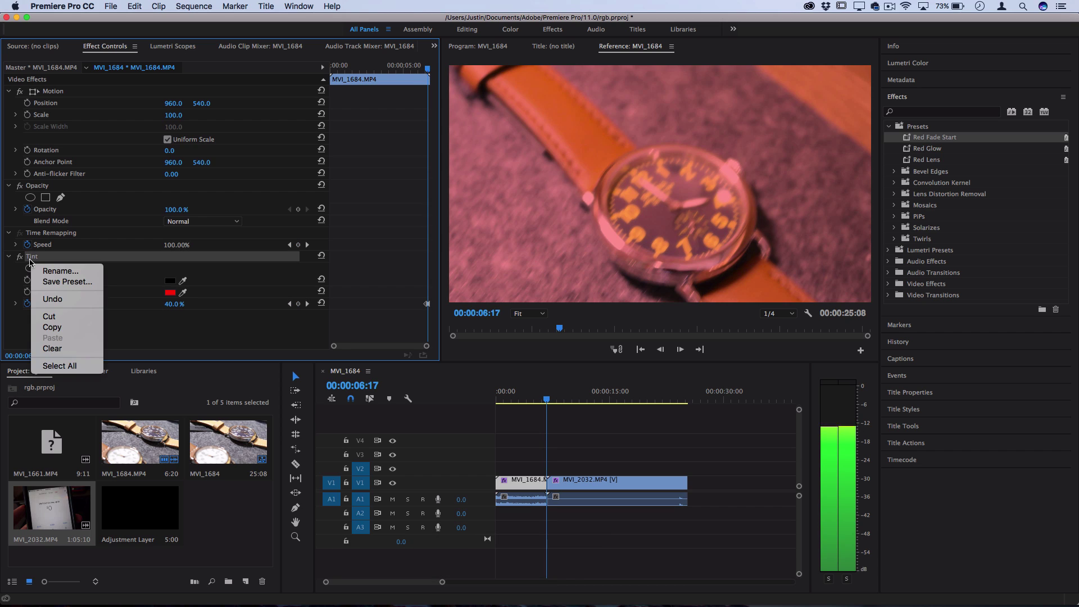
pyautogui.click(54, 283)
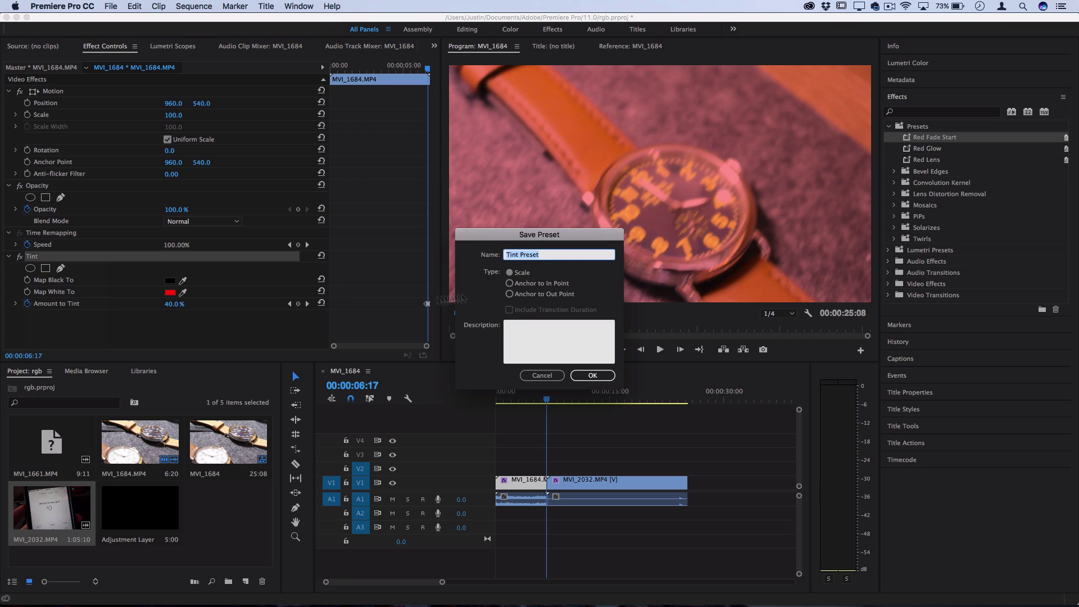
pyautogui.click(510, 294)
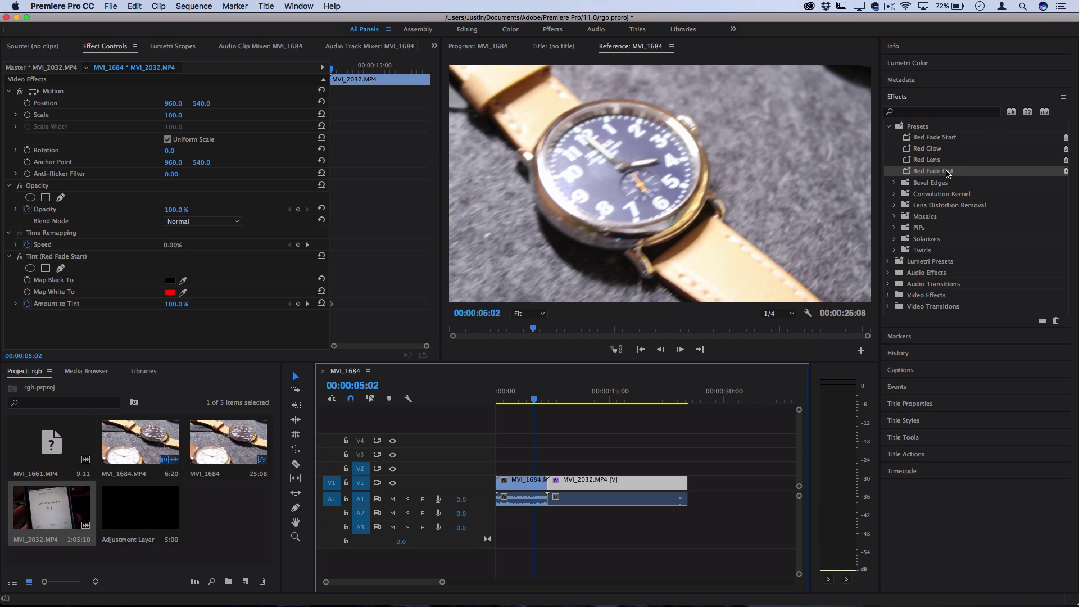
# - Apply Red Fade Out to MVI_1684 and Red Fade Start to MVI_2032, then preview across the cut
pyautogui.moveTo(948, 174); pyautogui.dragTo(531, 482)
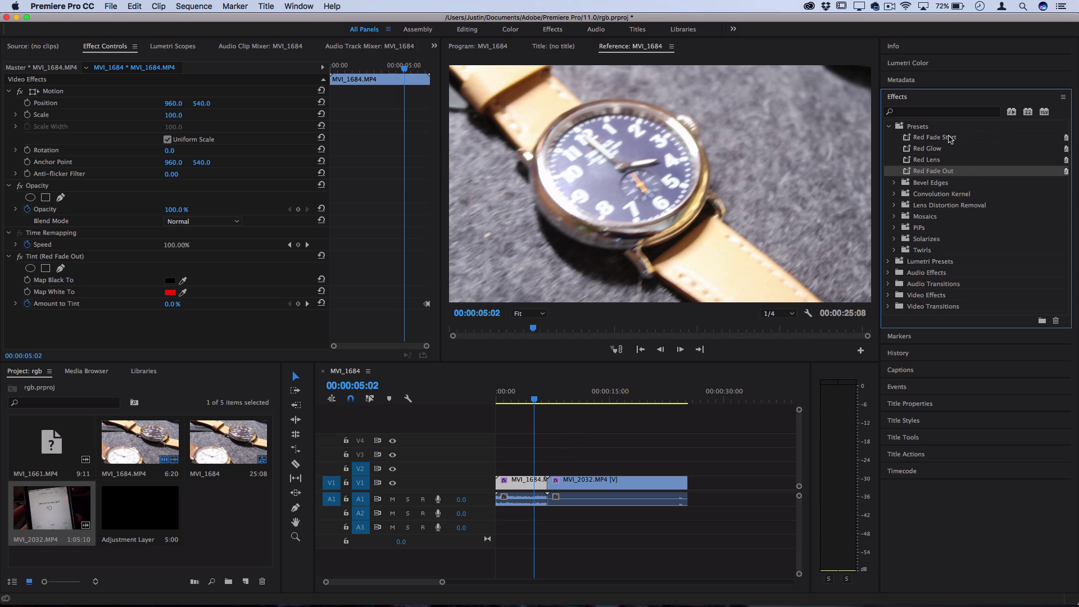
pyautogui.moveTo(949, 140); pyautogui.dragTo(578, 485)
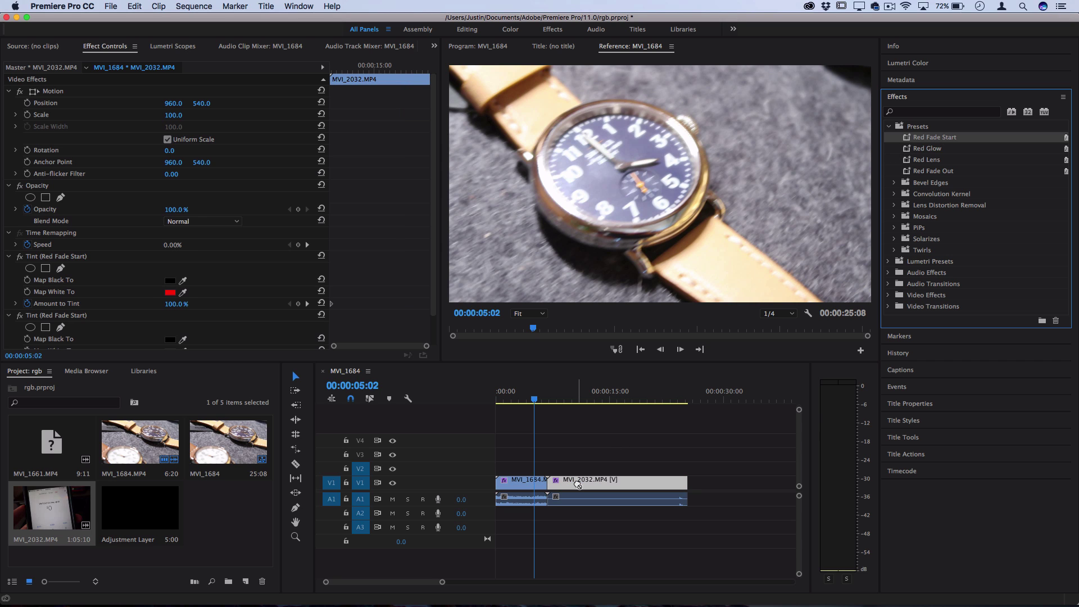
pyautogui.click(534, 396)
pyautogui.press('space')
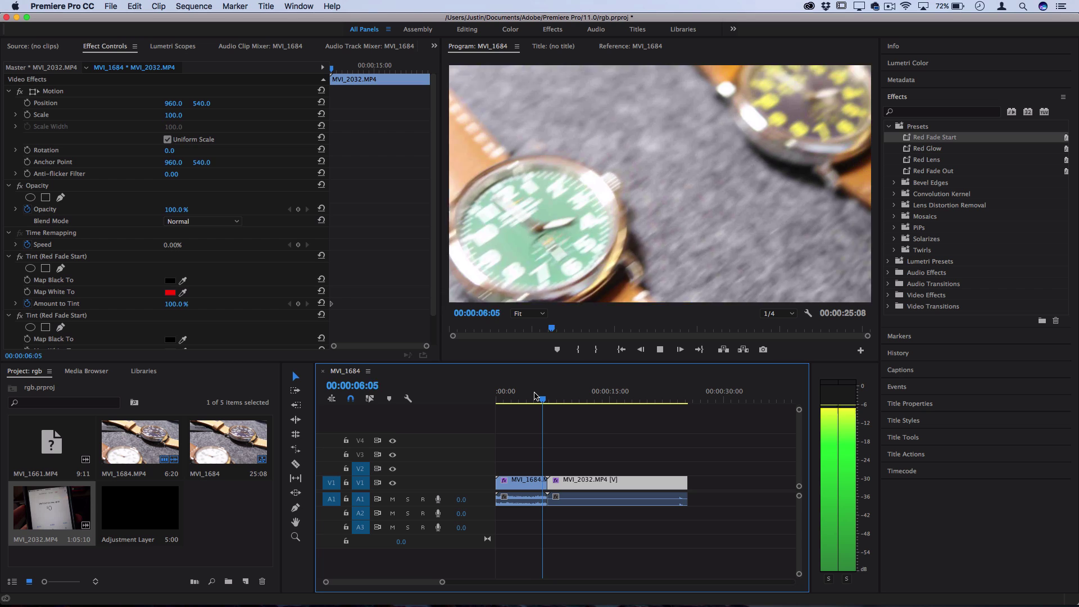
pyautogui.press('space')
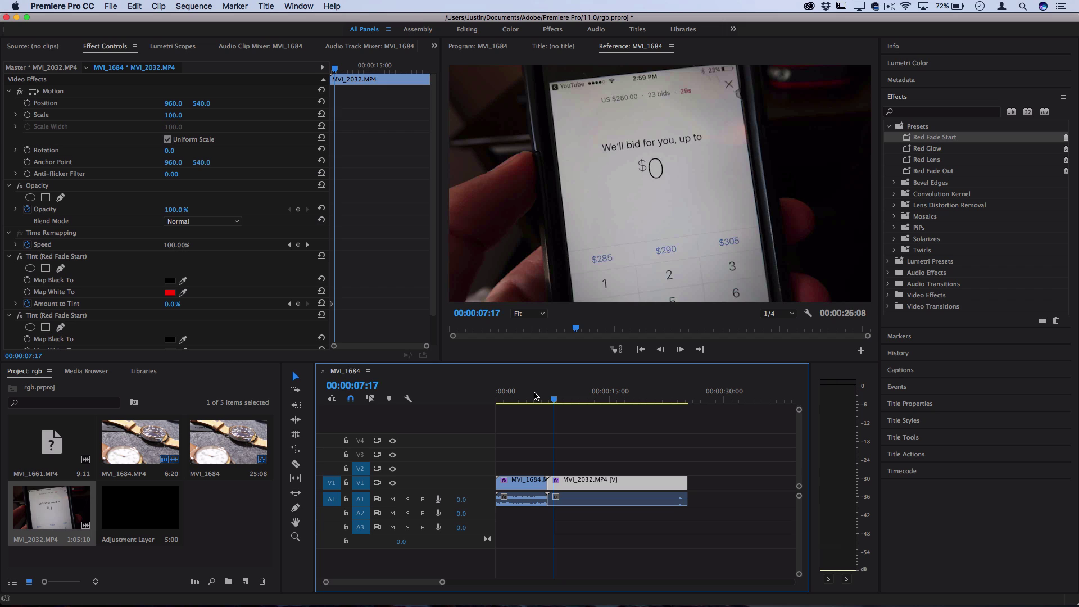
pyautogui.click(555, 397)
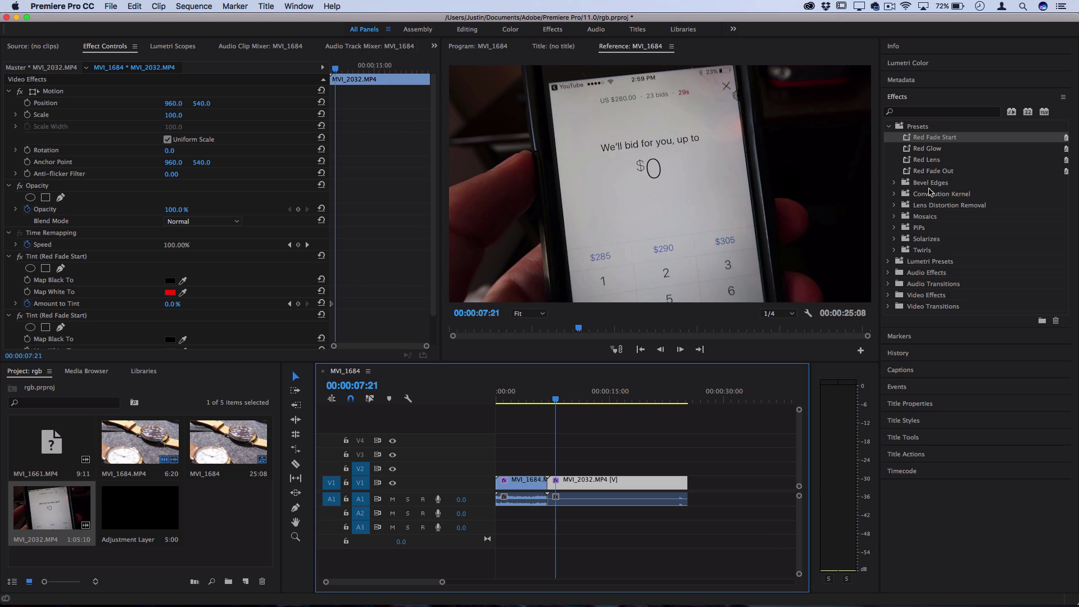
pyautogui.rightClick(924, 151)
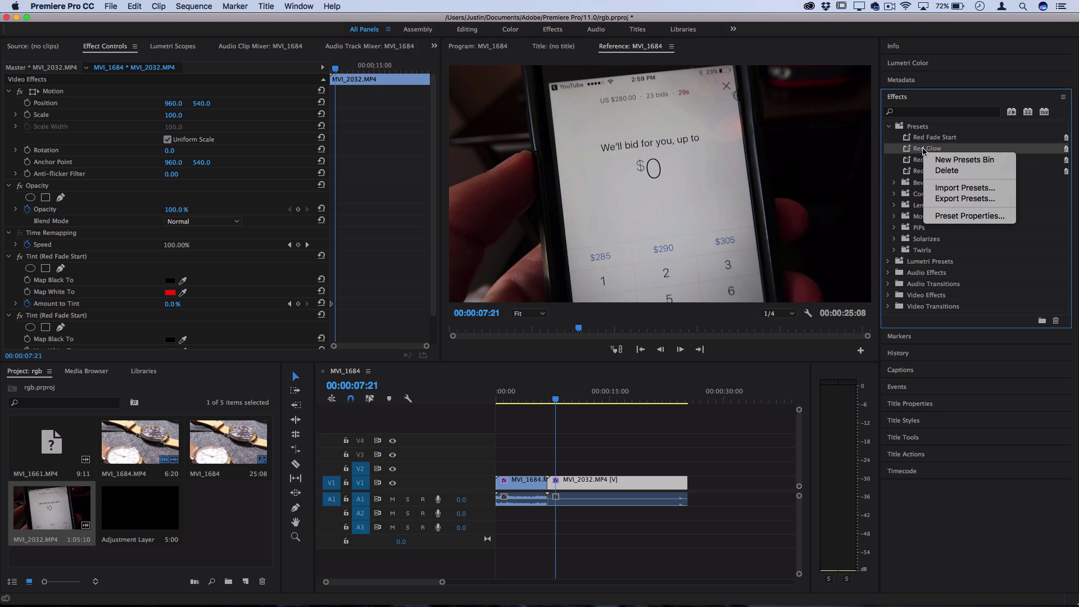
pyautogui.click(957, 216)
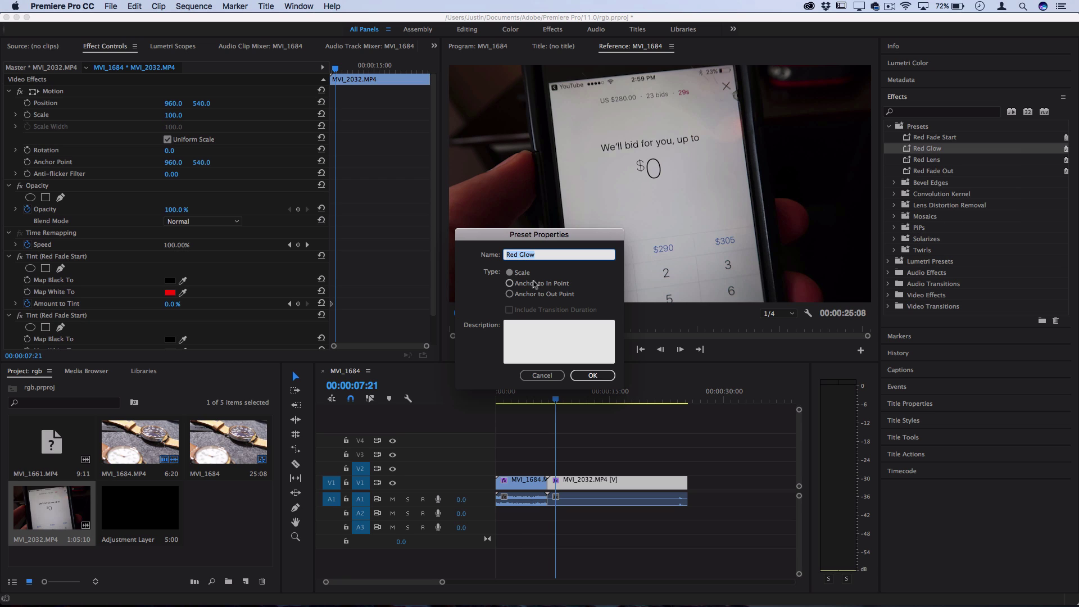
pyautogui.click(543, 375)
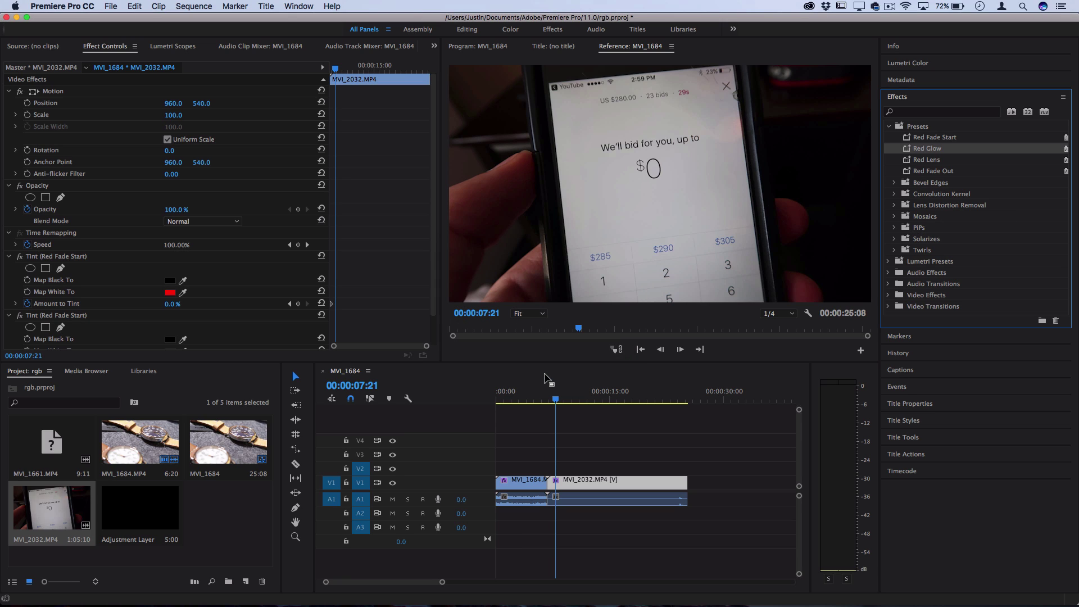